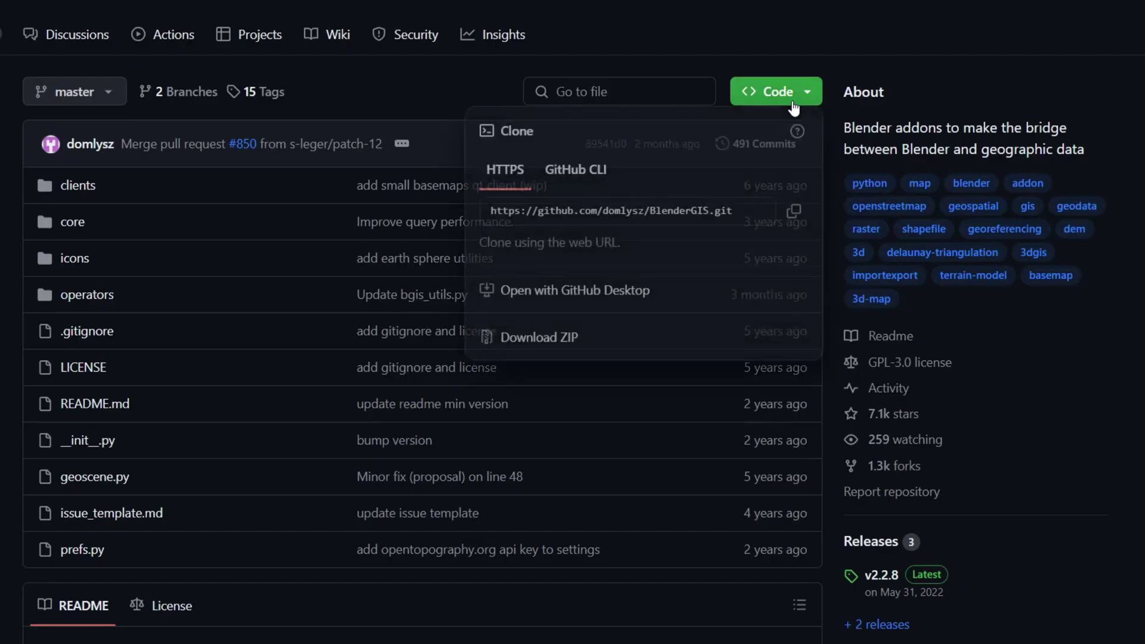
Download the BlenderGIS repository as a ZIP from its GitHub Code menu
{"action": "left_click", "coordinate": [525, 334]}
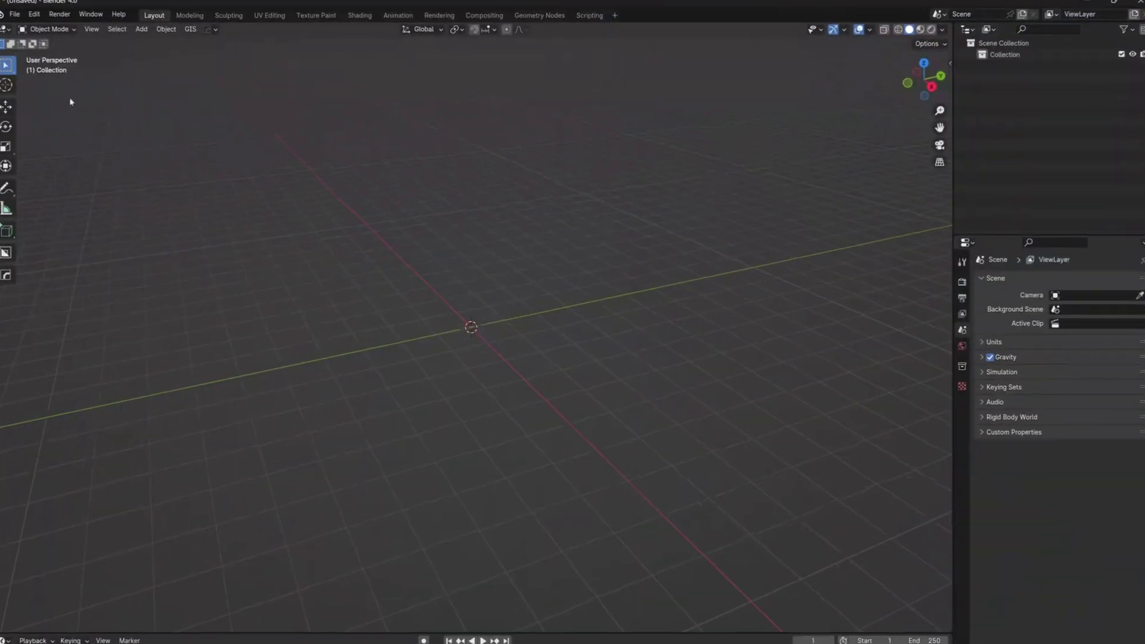
Install BlenderGIS-master.zip as an add-on from Preferences > Add-ons
{"action": "left_click", "coordinate": [45, 20]}
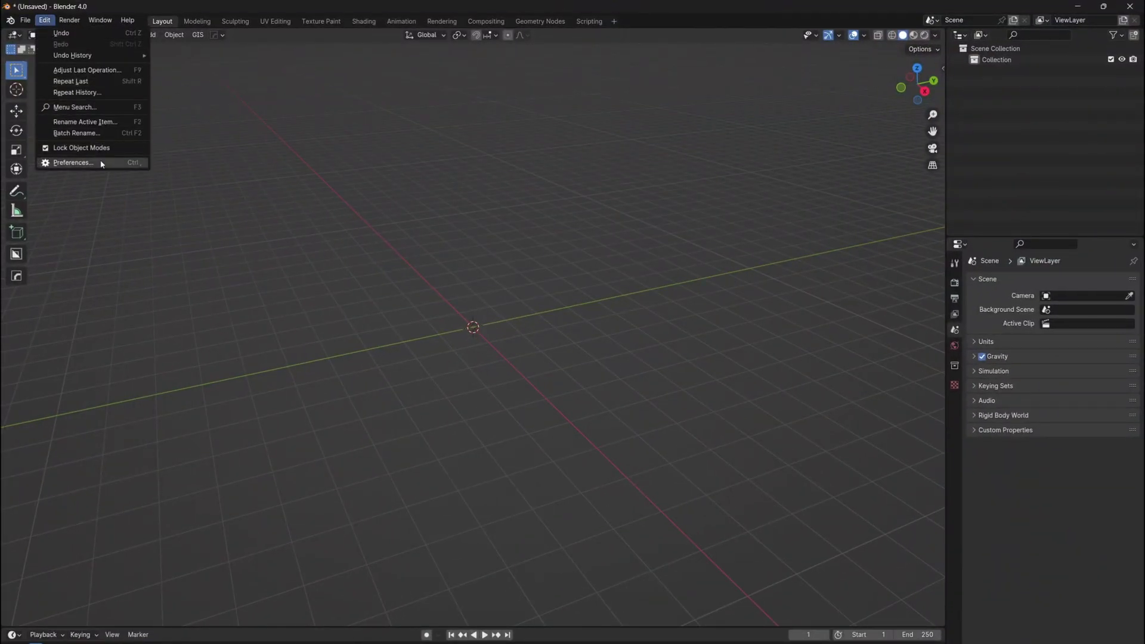
{"action": "left_click", "coordinate": [50, 162]}
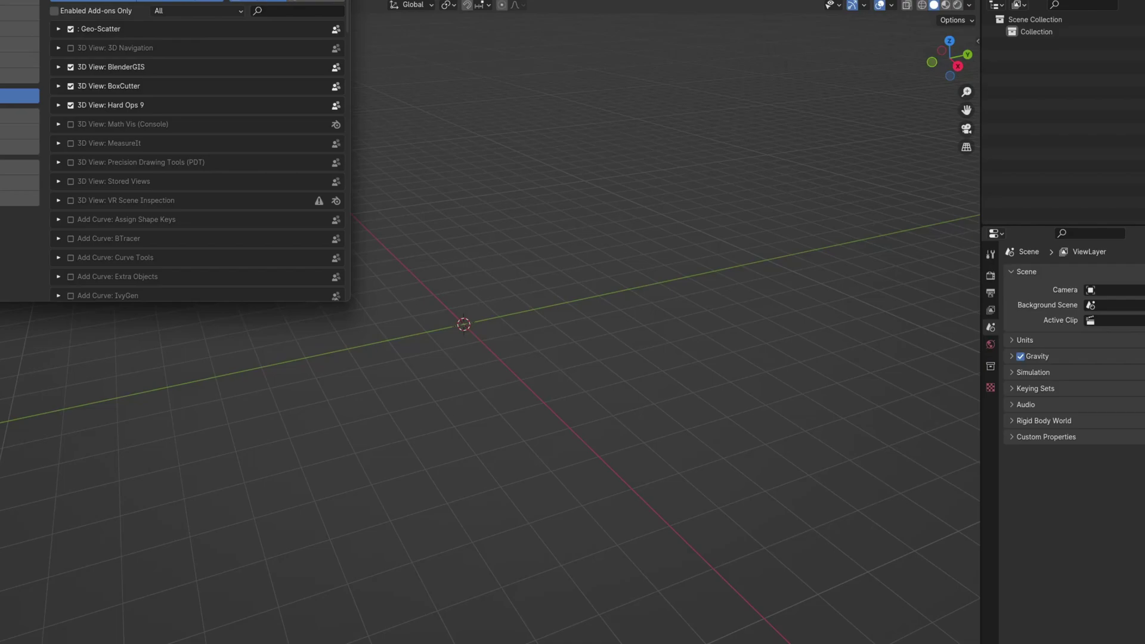
{"action": "left_click", "coordinate": [283, 26]}
{"action": "left_click", "coordinate": [22, 88]}
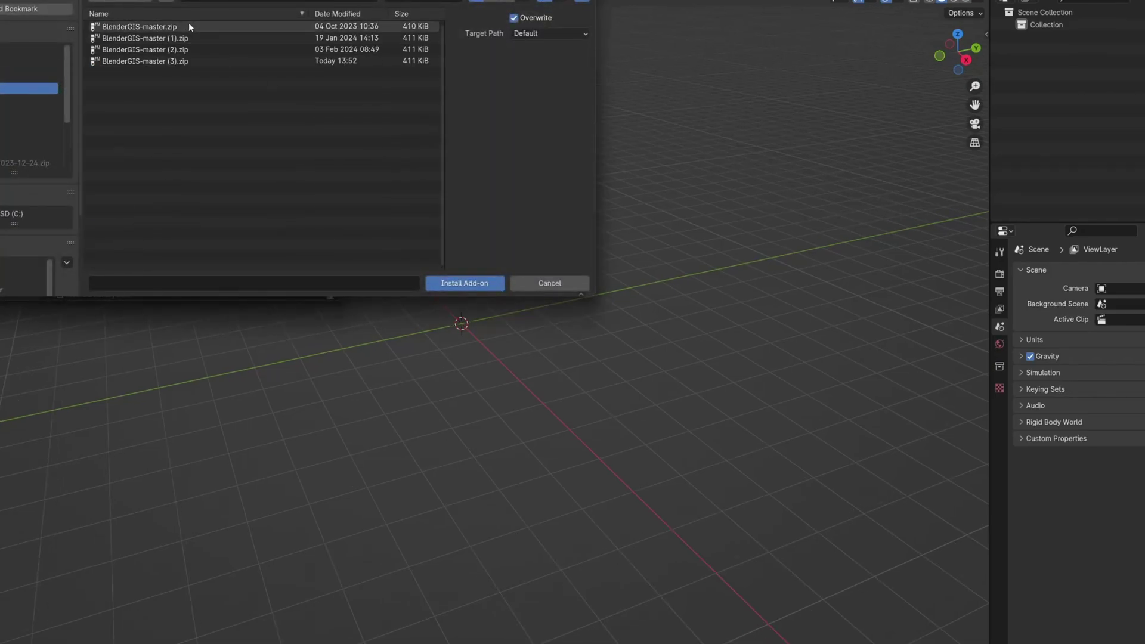
{"action": "left_click", "coordinate": [179, 27]}
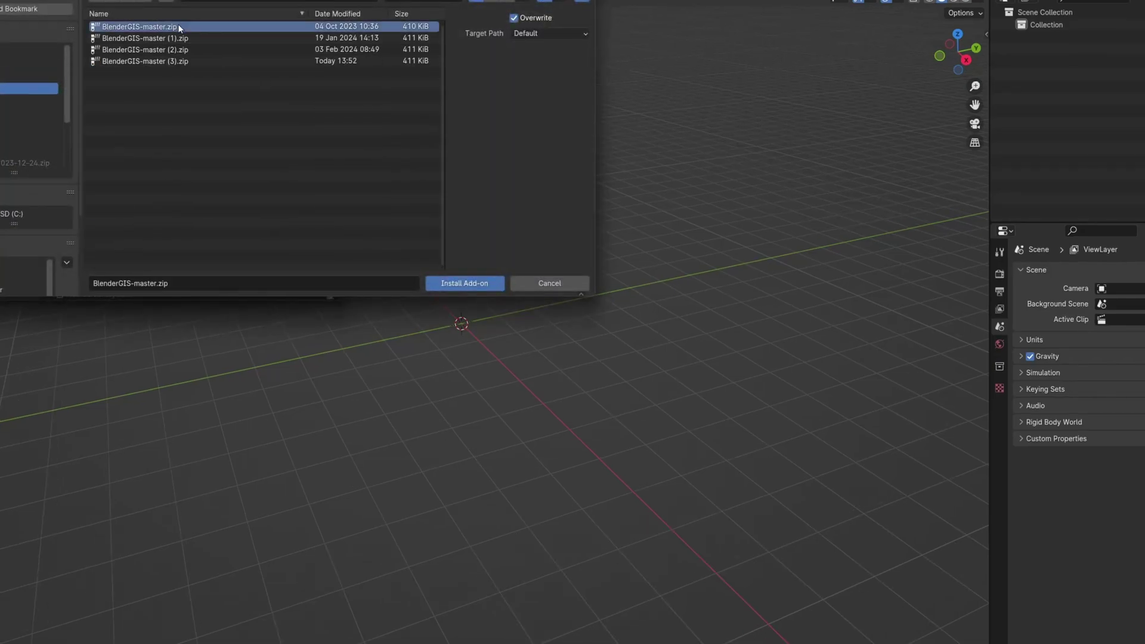
{"action": "left_click", "coordinate": [490, 285]}
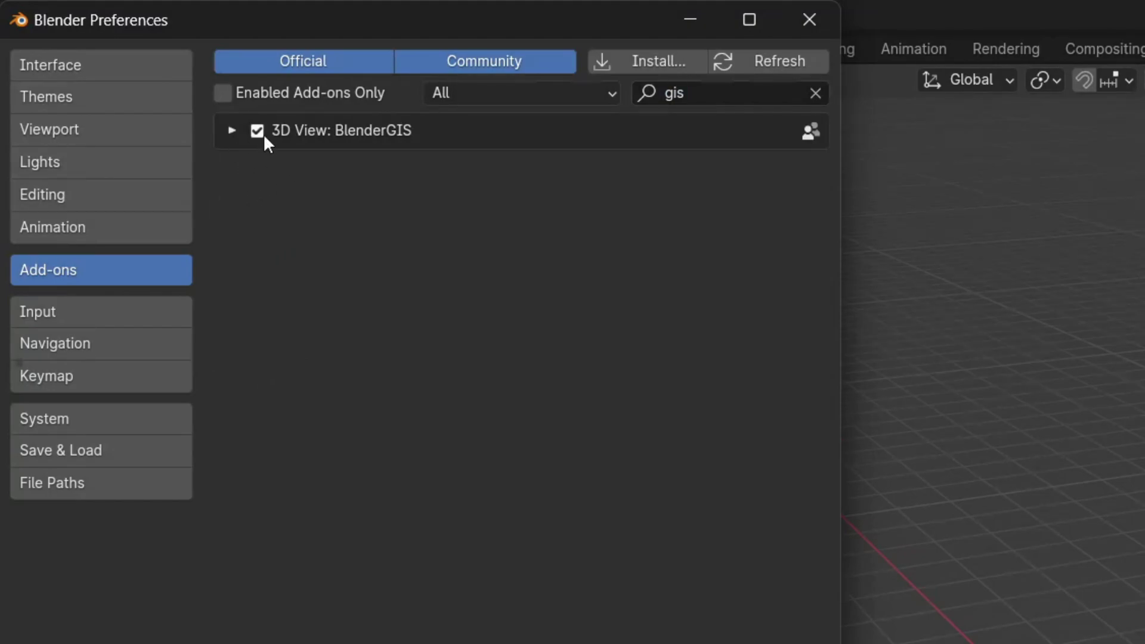
Make sure the BlenderGIS add-on is enabled and expand its details
{"action": "left_click", "coordinate": [258, 131]}
{"action": "left_click", "coordinate": [258, 131]}
{"action": "left_click", "coordinate": [232, 131]}
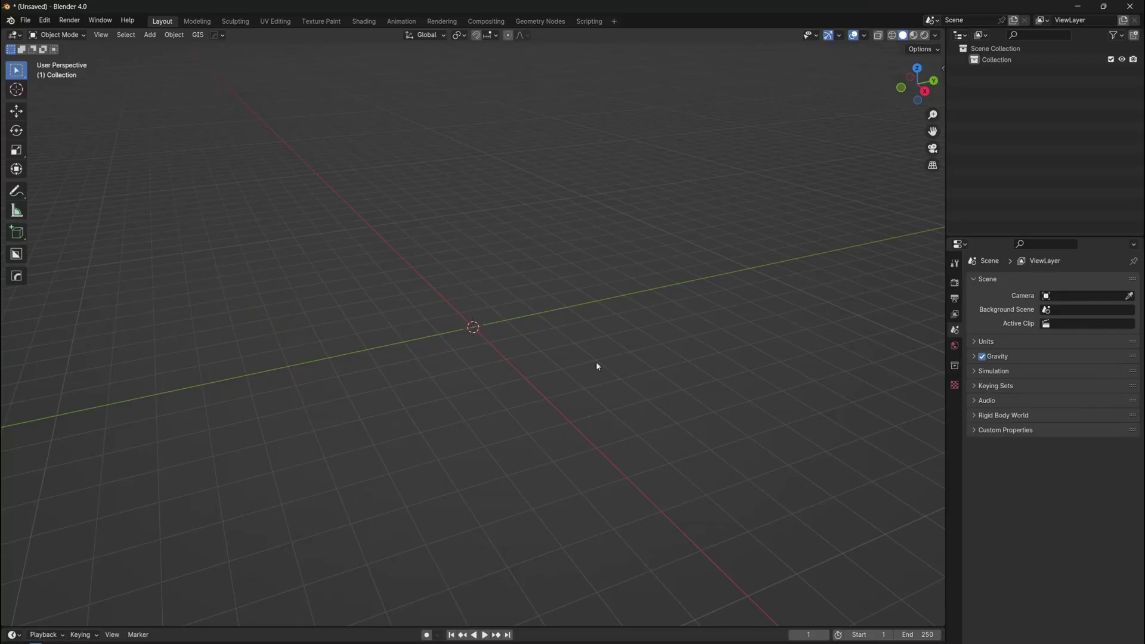
Add a Google Satellite basemap through GIS > Web geodata > Basemap
{"action": "middle_click_drag", "start_coordinate": [597, 366], "coordinate": [440, 317]}
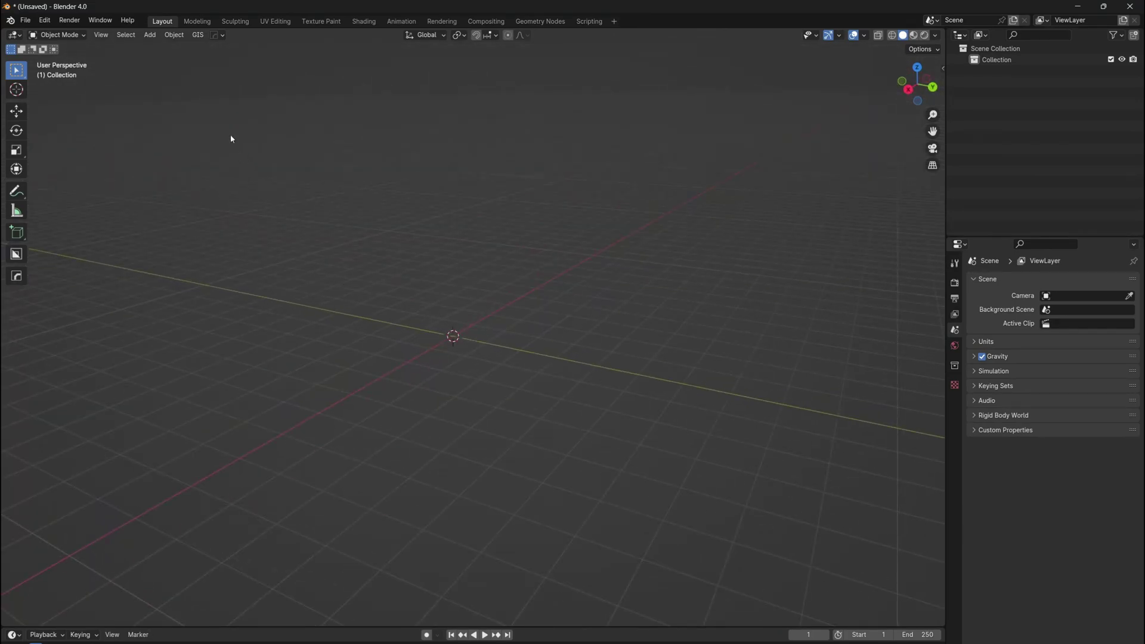
{"action": "left_click", "coordinate": [199, 36]}
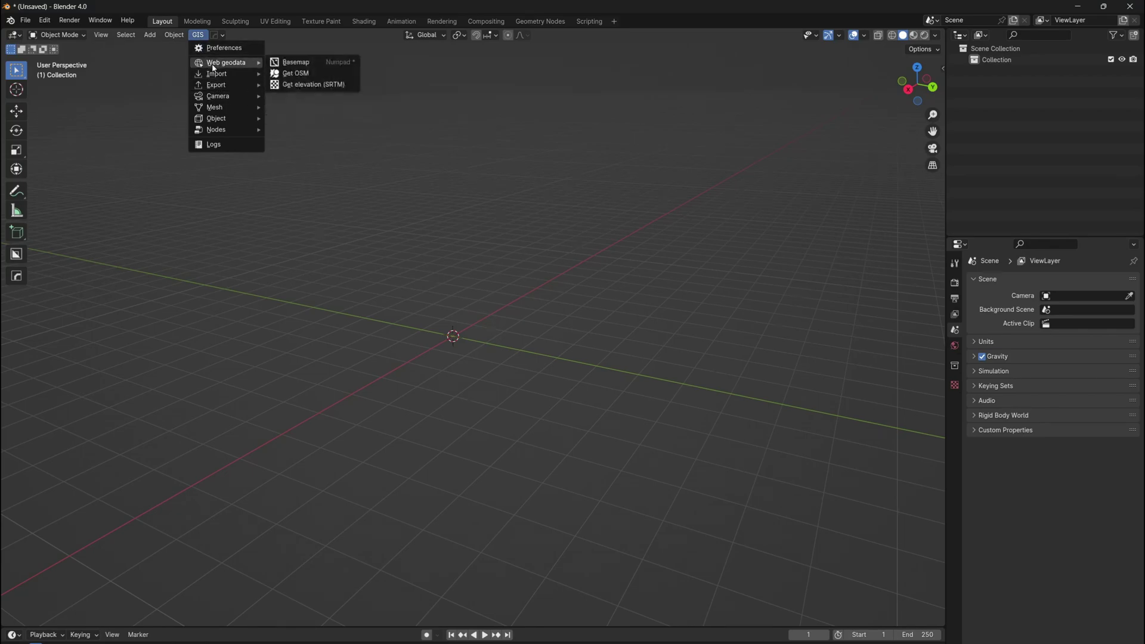
{"action": "mouse_move", "coordinate": [215, 67]}
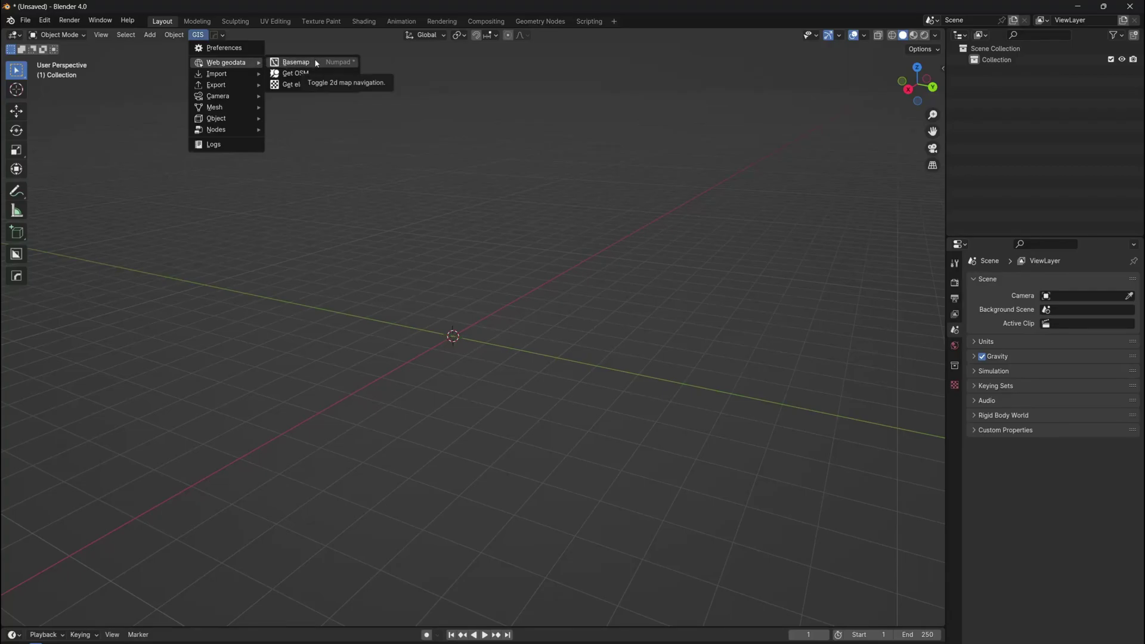
{"action": "left_click", "coordinate": [296, 62]}
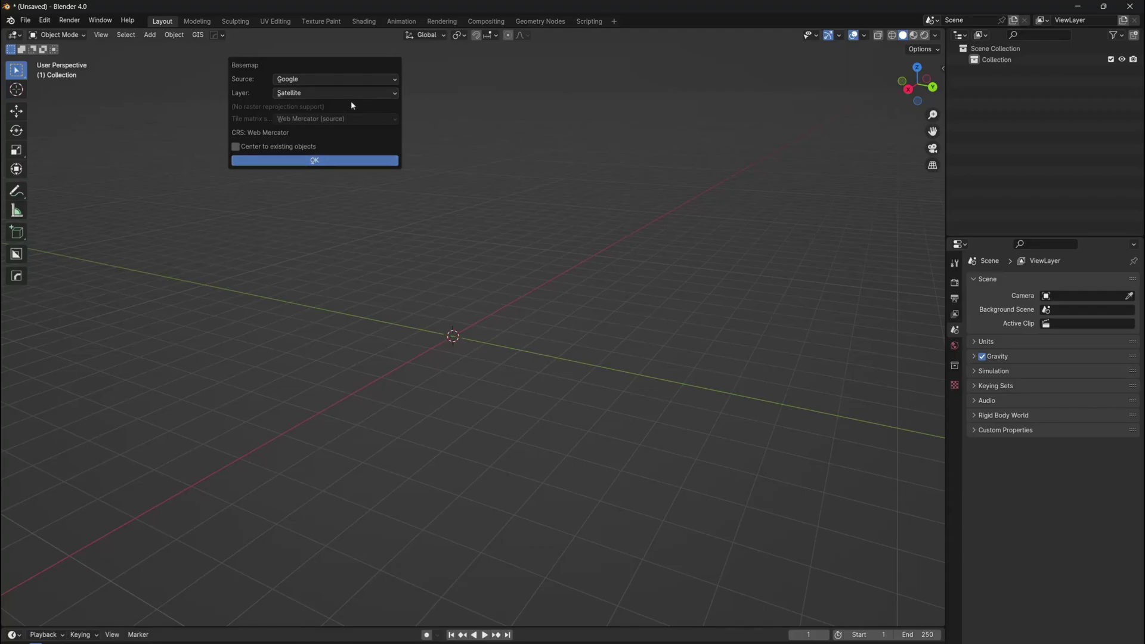
{"action": "left_click", "coordinate": [377, 83]}
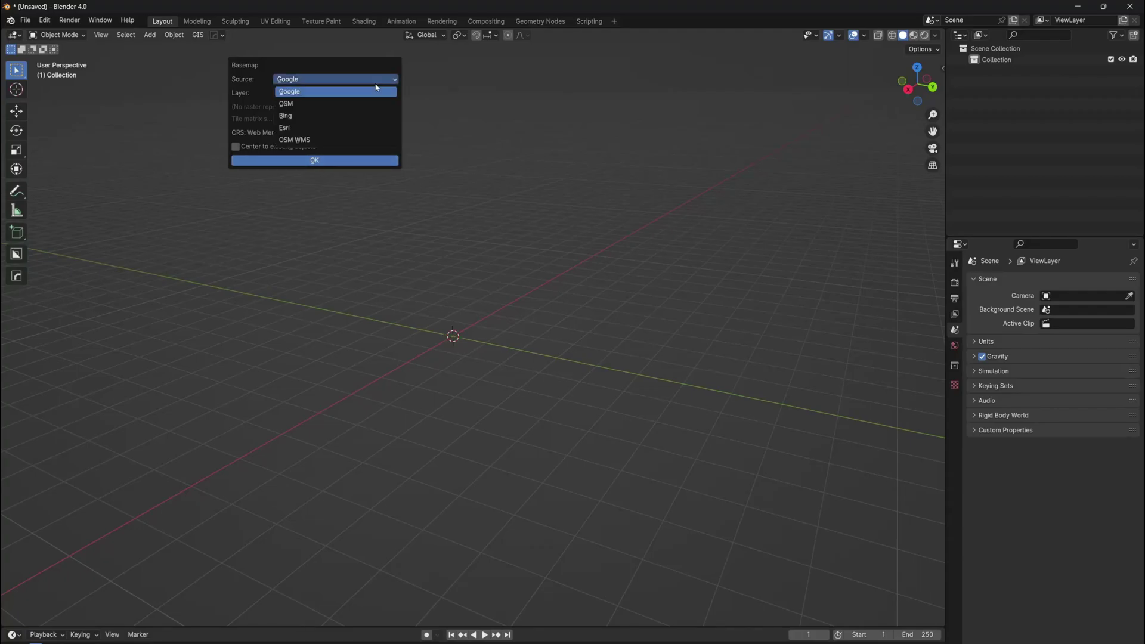
{"action": "left_click", "coordinate": [377, 89]}
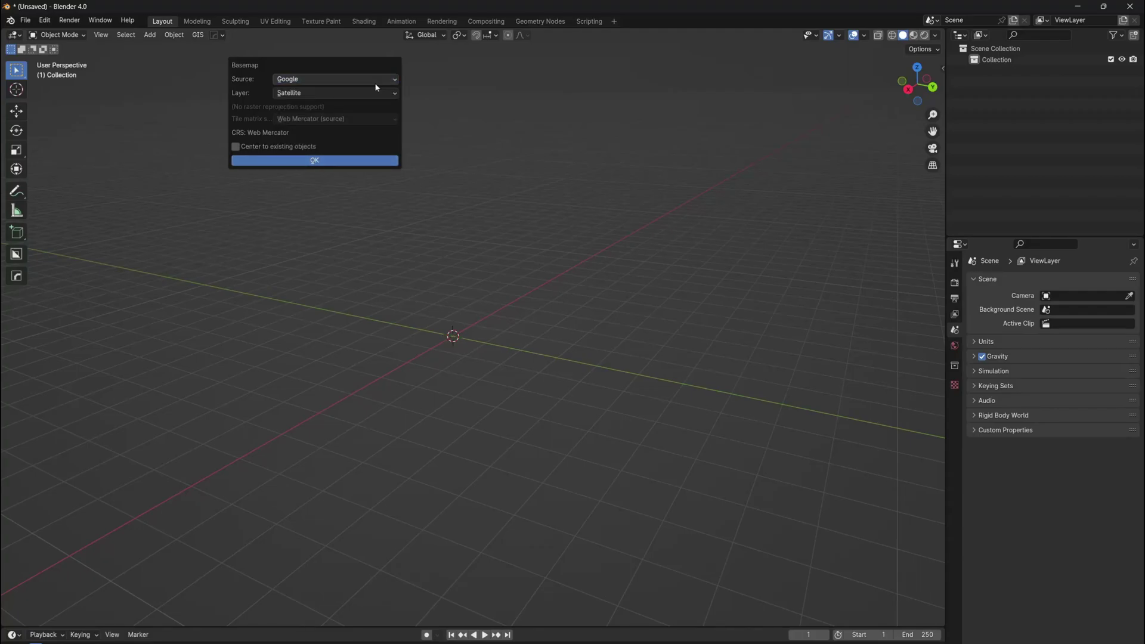
{"action": "left_click", "coordinate": [312, 161]}
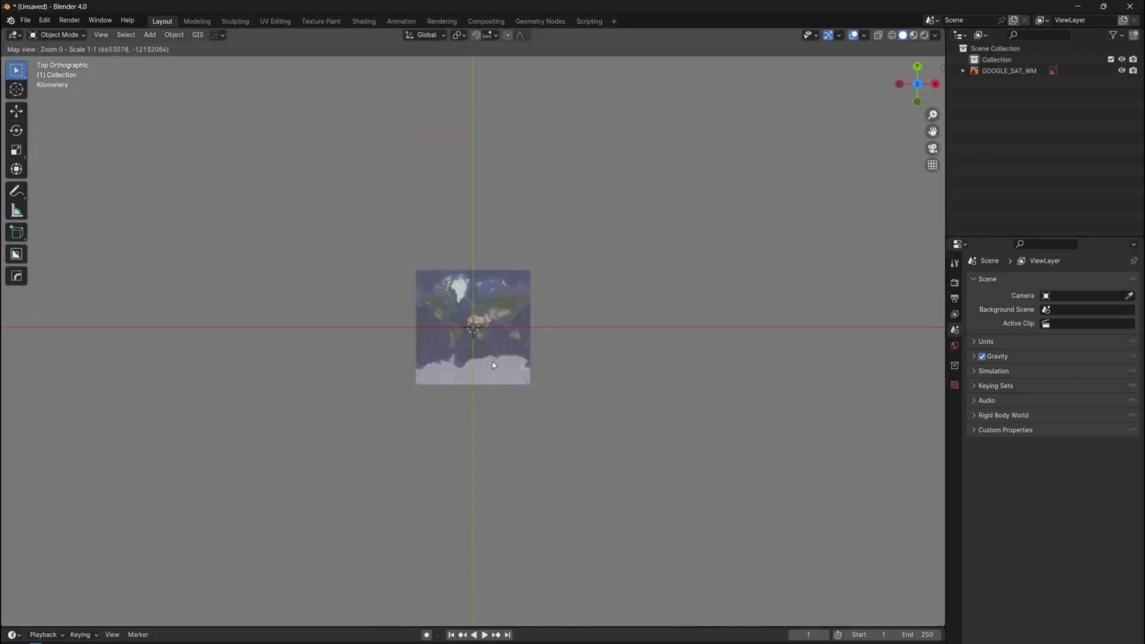
Go to 'new york' on the basemap with a raised zoom level
{"action": "key", "text": "g"}
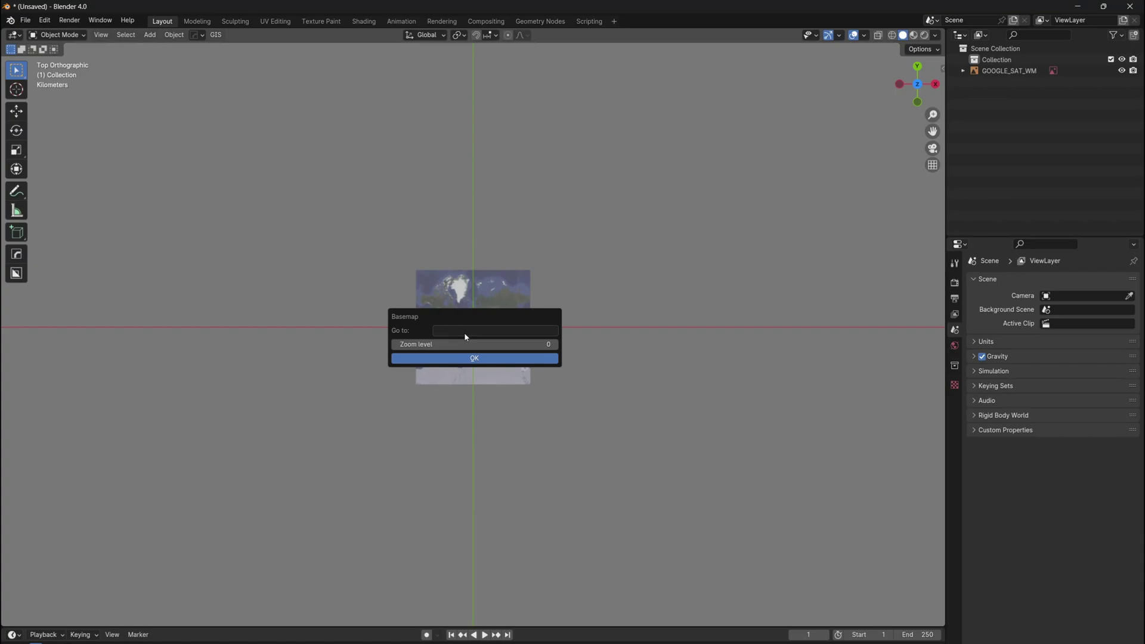
{"action": "left_click", "coordinate": [465, 332]}
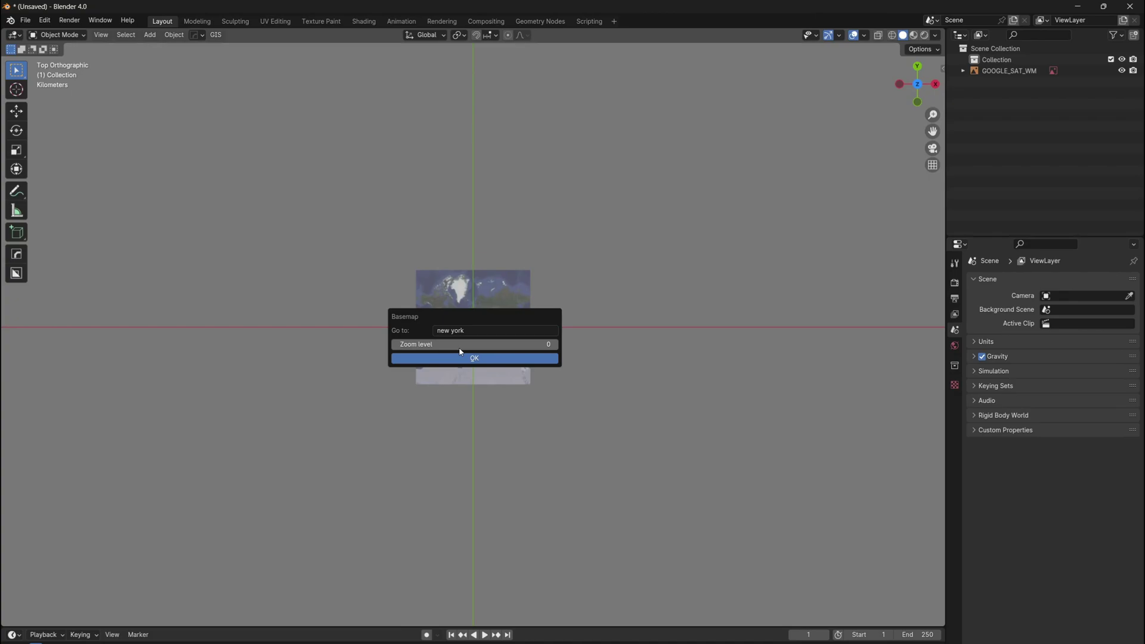
{"action": "left_click_drag", "start_coordinate": [459, 345], "coordinate": [544, 346]}
{"action": "left_click", "coordinate": [537, 358]}
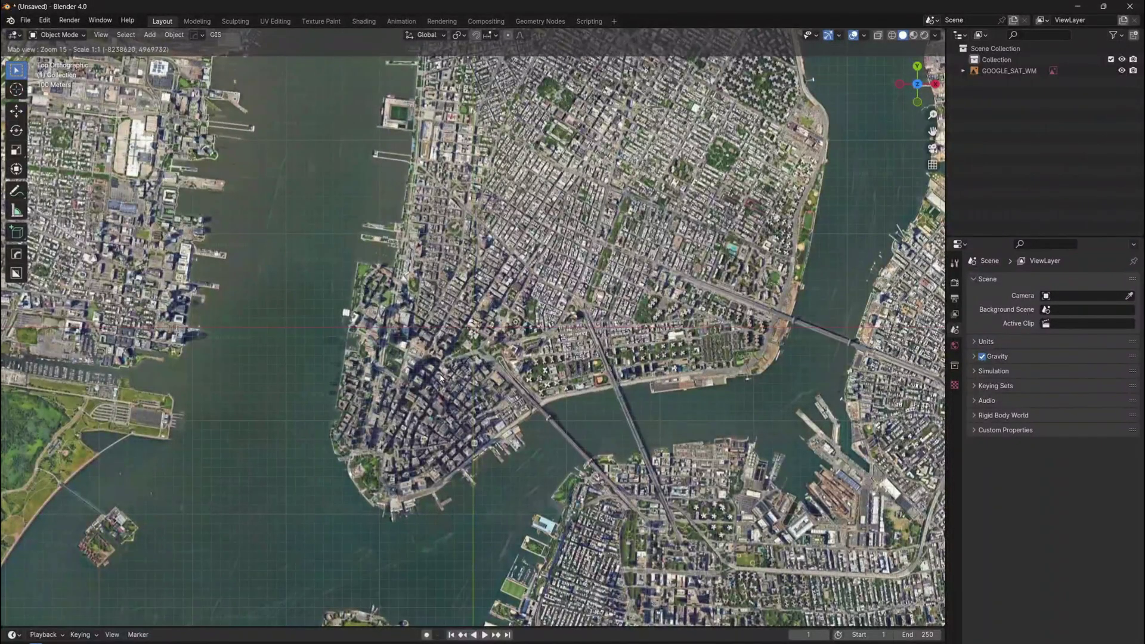
Pan and zoom the map until Lower Manhattan's tip fills the view at zoom 16
{"action": "left_click_drag", "start_coordinate": [445, 377], "coordinate": [473, 338]}
{"action": "scroll", "coordinate": [487, 336], "scroll_direction": "up", "scroll_amount": 1}
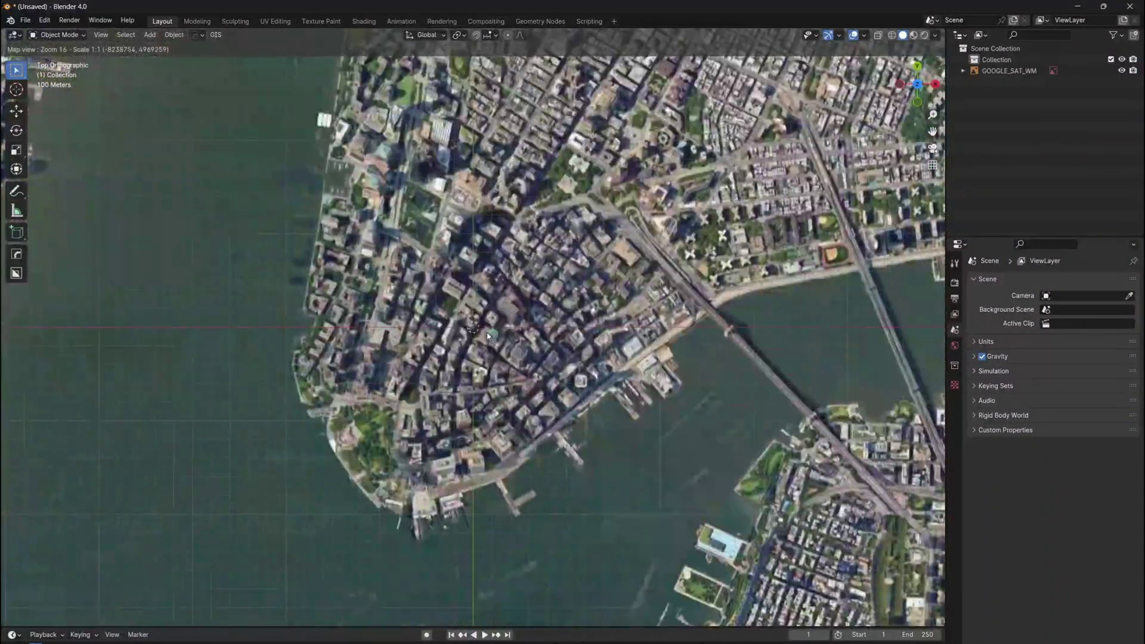
{"action": "left_click_drag", "start_coordinate": [488, 336], "coordinate": [529, 374]}
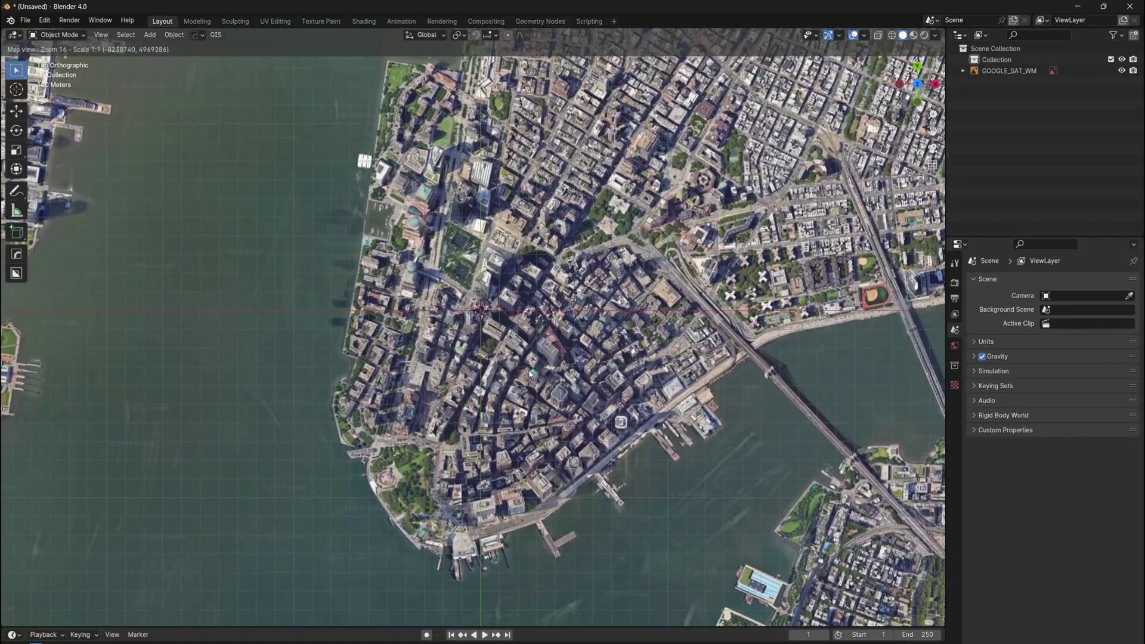
{"action": "scroll", "coordinate": [530, 374], "scroll_direction": "up", "scroll_amount": 1}
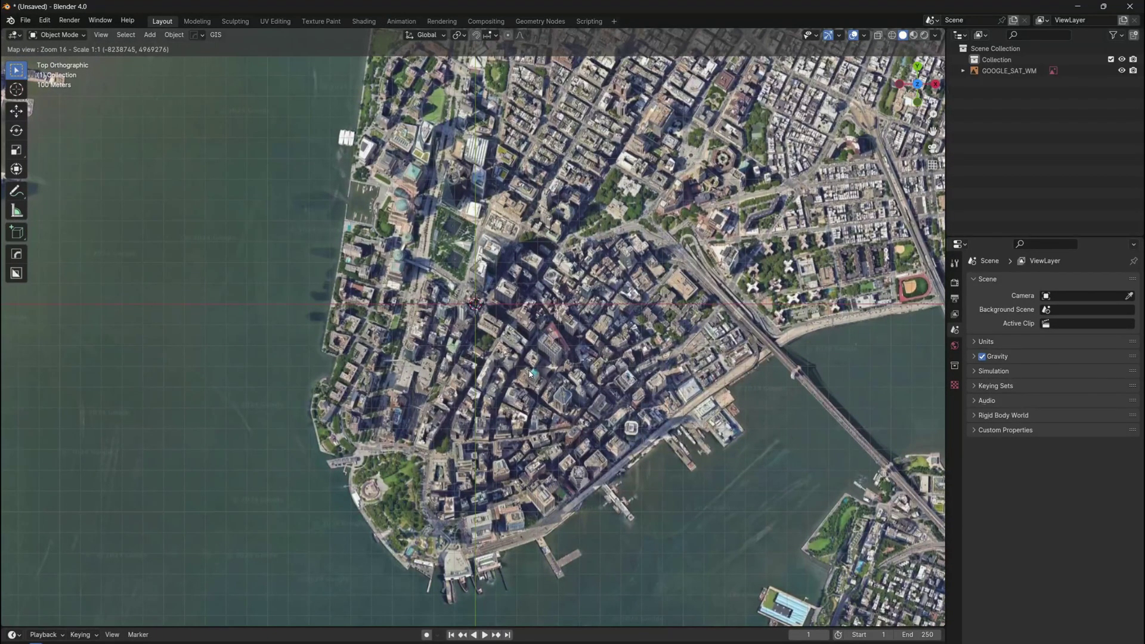
{"action": "scroll", "coordinate": [529, 374], "scroll_direction": "down", "scroll_amount": 1}
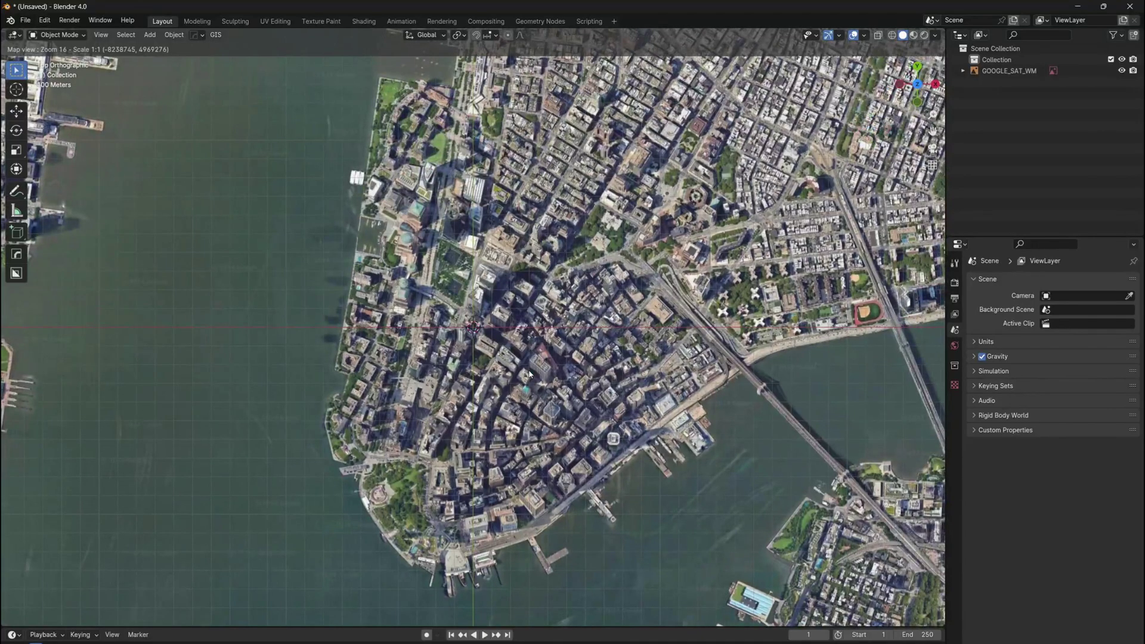
Export the map view as a textured plane and display its image in the viewport
{"action": "key", "text": "e"}
{"action": "key", "text": "n"}
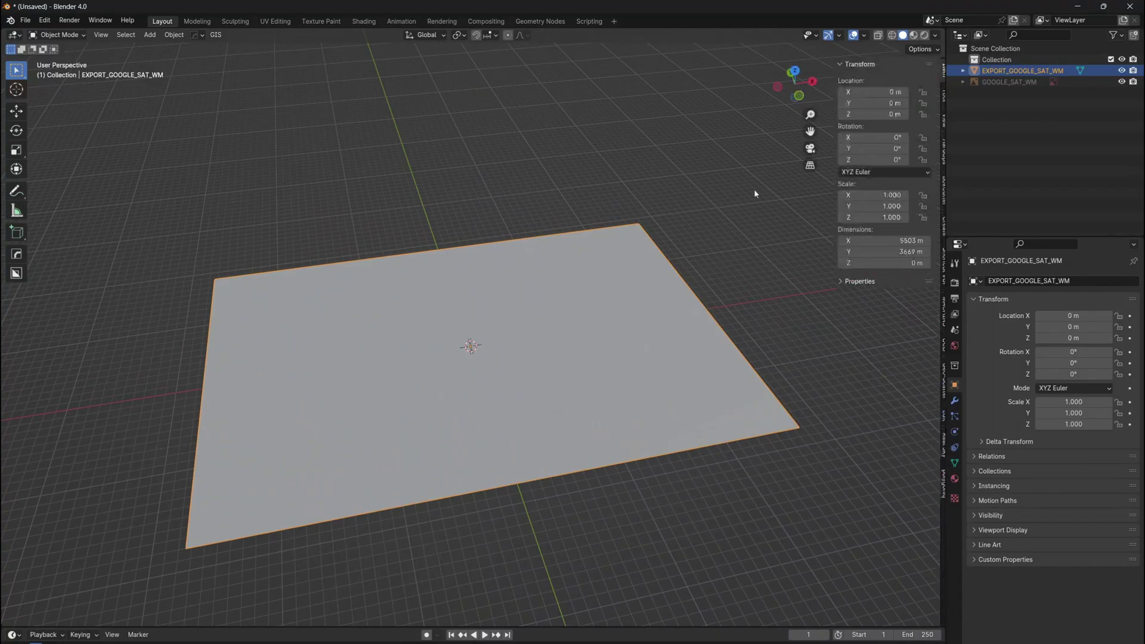
{"action": "left_click", "coordinate": [936, 34]}
{"action": "left_click", "coordinate": [975, 212]}
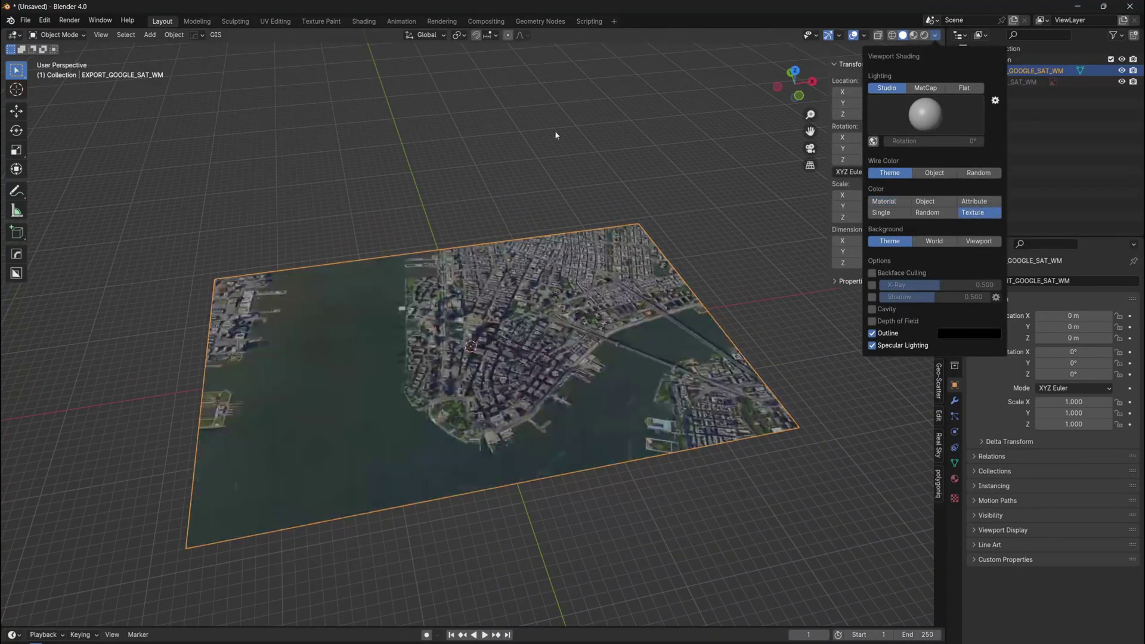
{"action": "scroll", "coordinate": [488, 358], "scroll_direction": "down", "scroll_amount": 3}
{"action": "middle_click_drag", "start_coordinate": [488, 340], "coordinate": [425, 346]}
{"action": "scroll", "coordinate": [487, 365], "scroll_direction": "up", "scroll_amount": 4}
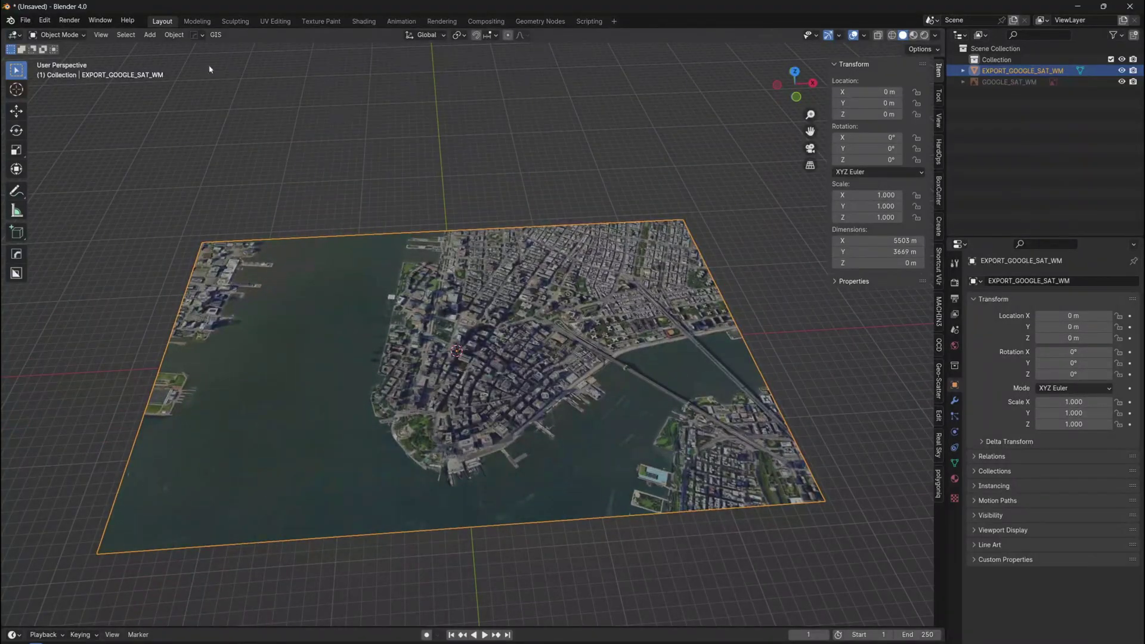
Add SRTM elevation to the map plane from the default server
{"action": "left_click", "coordinate": [215, 34]}
{"action": "mouse_move", "coordinate": [245, 62]}
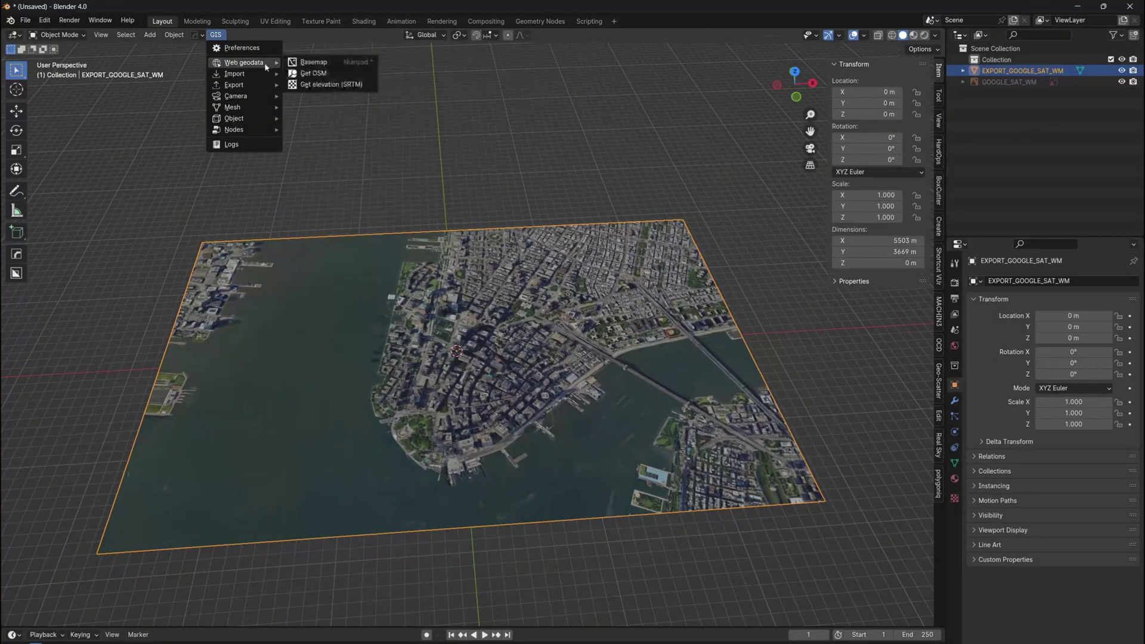
{"action": "left_click", "coordinate": [317, 85]}
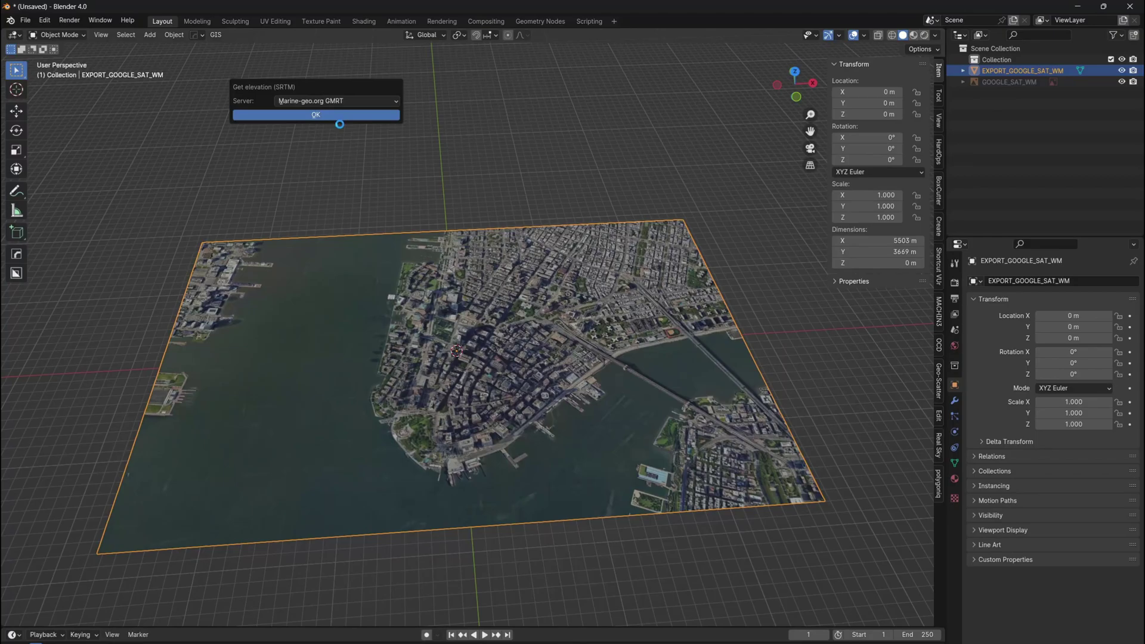
{"action": "left_click", "coordinate": [339, 116]}
{"action": "middle_click_drag", "start_coordinate": [339, 115], "coordinate": [444, 280]}
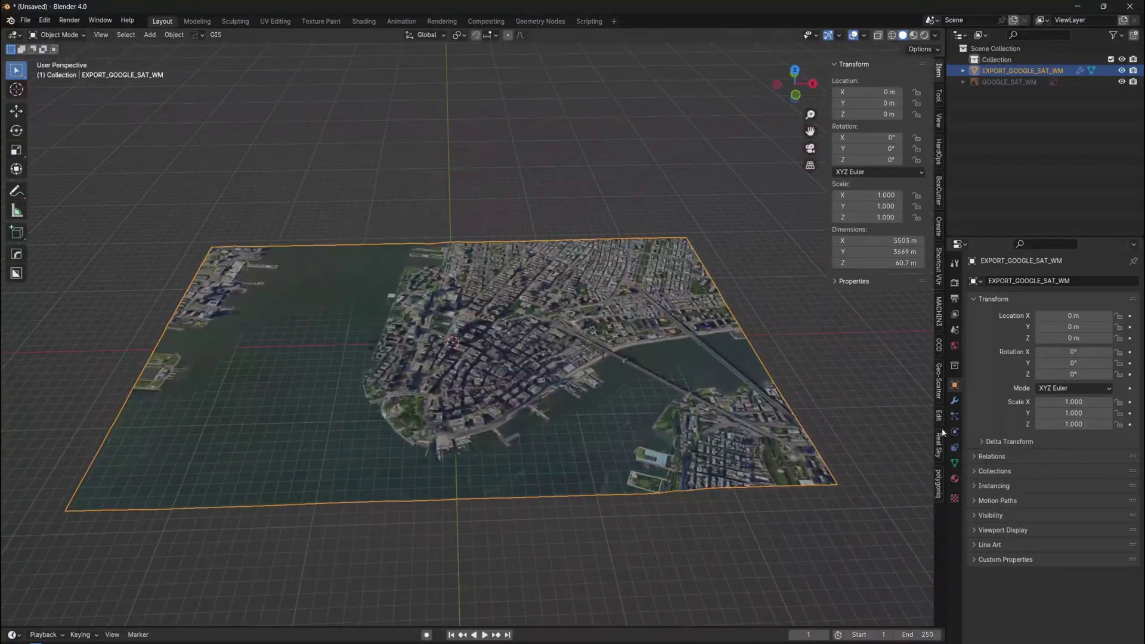
Add a subdivision modifier to the terrain with Ctrl+1 and show its modifier stack
{"action": "key", "text": "ctrl+1"}
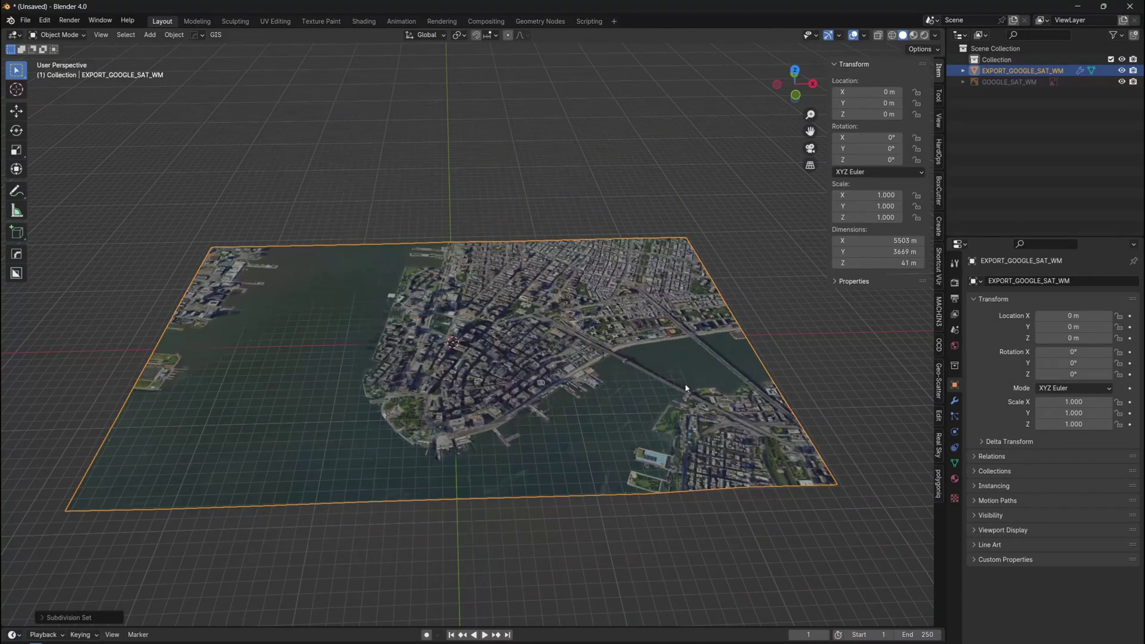
{"action": "left_click", "coordinate": [956, 401]}
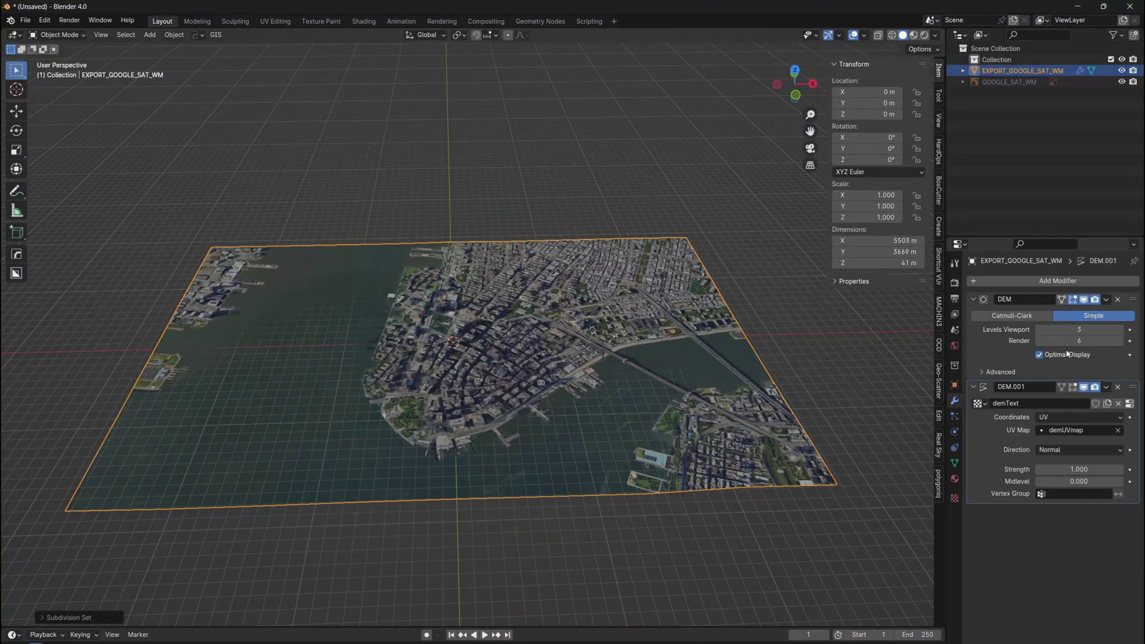
{"action": "scroll", "coordinate": [718, 395], "scroll_direction": "up", "scroll_amount": 3}
{"action": "middle_click_drag", "start_coordinate": [718, 395], "coordinate": [661, 394]}
Set the DEM modifier's viewport levels to 8 and check the terrain profile from the front
{"action": "mouse_move", "coordinate": [1080, 329]}
{"action": "left_mouse_down"}
{"action": "mouse_move", "coordinate": [1104, 329]}
{"action": "mouse_move", "coordinate": [1087, 332]}
{"action": "left_mouse_up"}
{"action": "left_click", "coordinate": [1087, 333]}
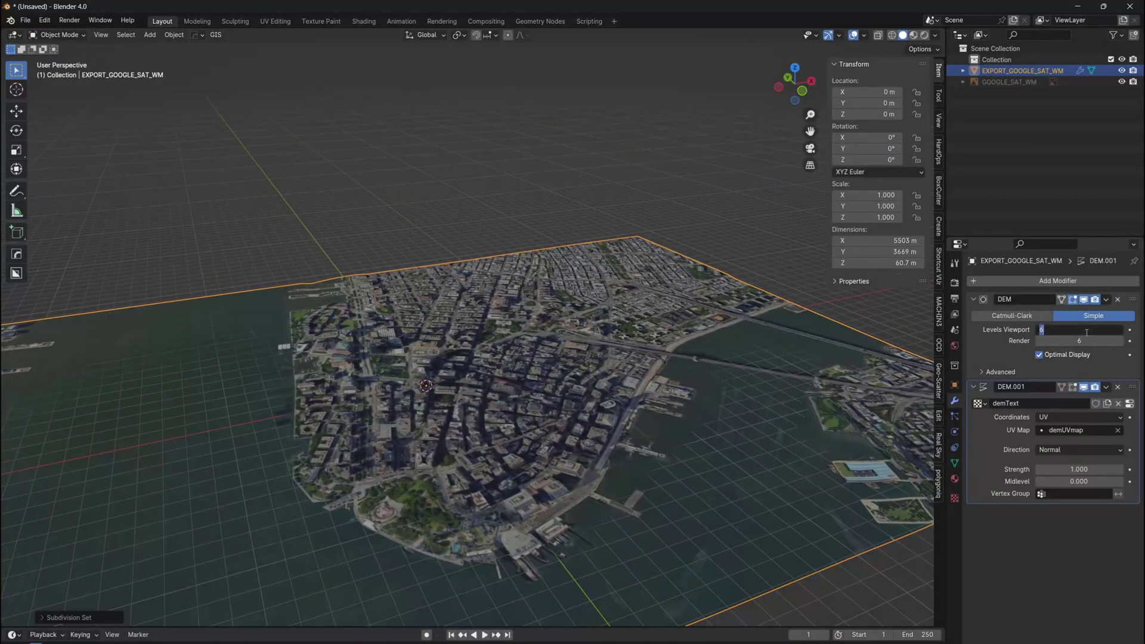
{"action": "type", "text": "8"}
{"action": "key", "text": "Return"}
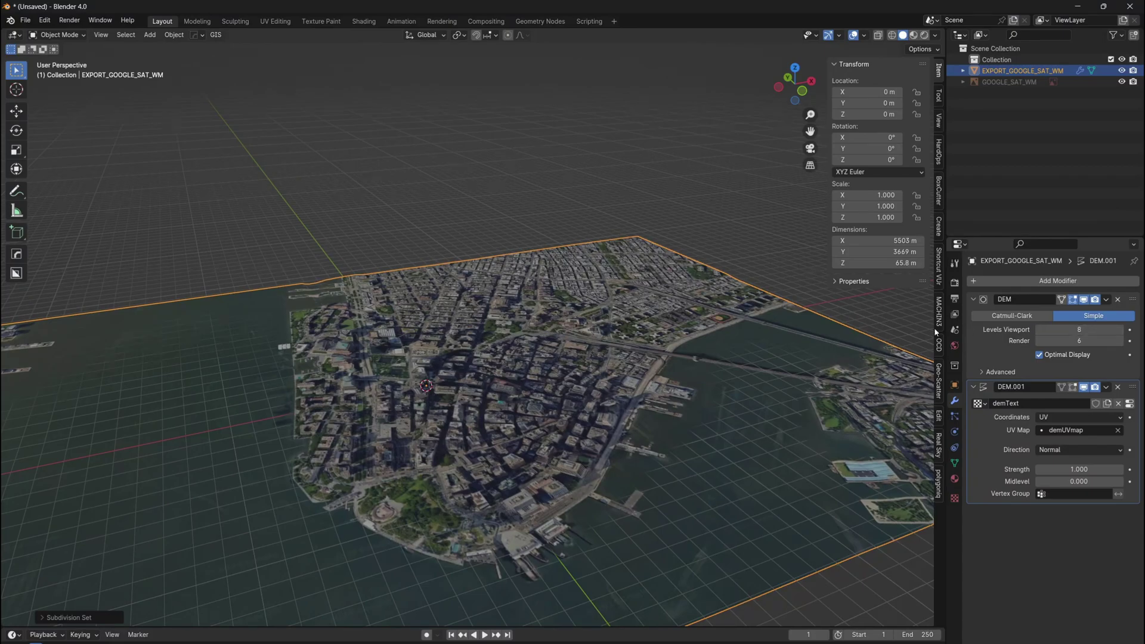
{"action": "scroll", "coordinate": [716, 211], "scroll_direction": "up", "scroll_amount": 3}
{"action": "key", "text": "KP_1"}
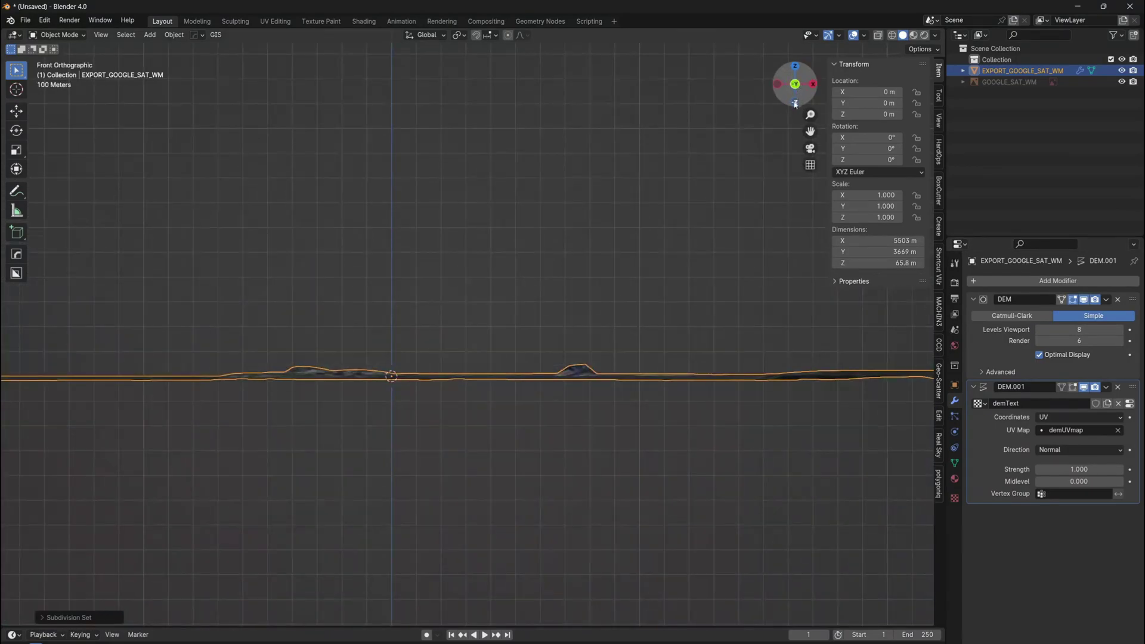
{"action": "middle_click_drag", "start_coordinate": [190, 433], "coordinate": [506, 369]}
{"action": "scroll", "coordinate": [235, 456], "scroll_direction": "down", "scroll_amount": 5}
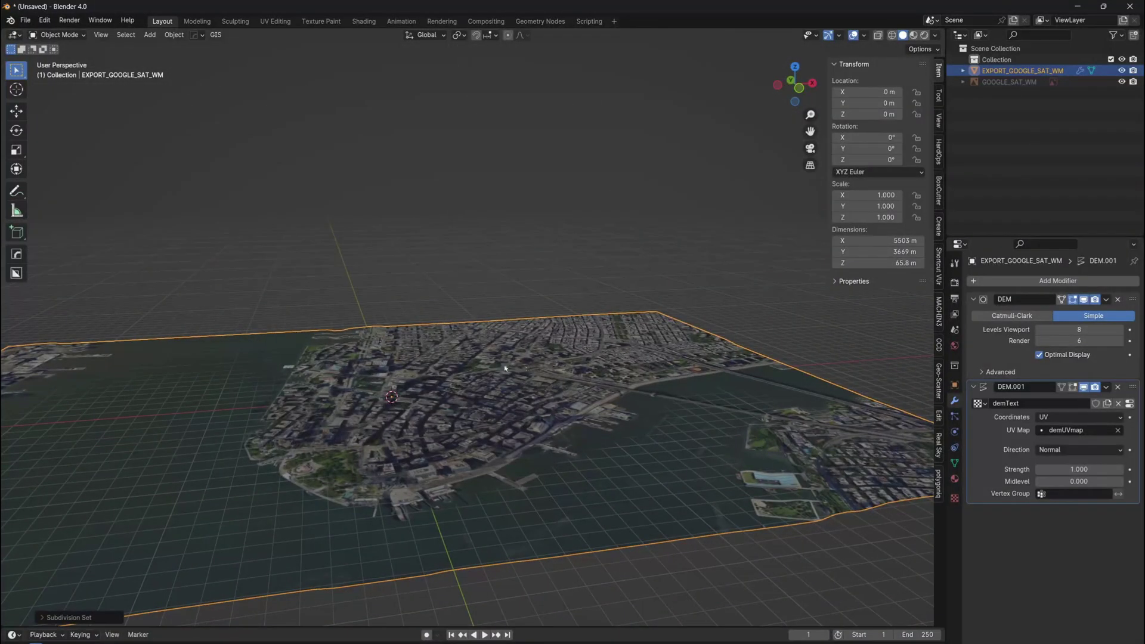
Import OSM data for all way types, with elevation from the terrain and extruded buildings
{"action": "left_click", "coordinate": [216, 34]}
{"action": "mouse_move", "coordinate": [244, 63]}
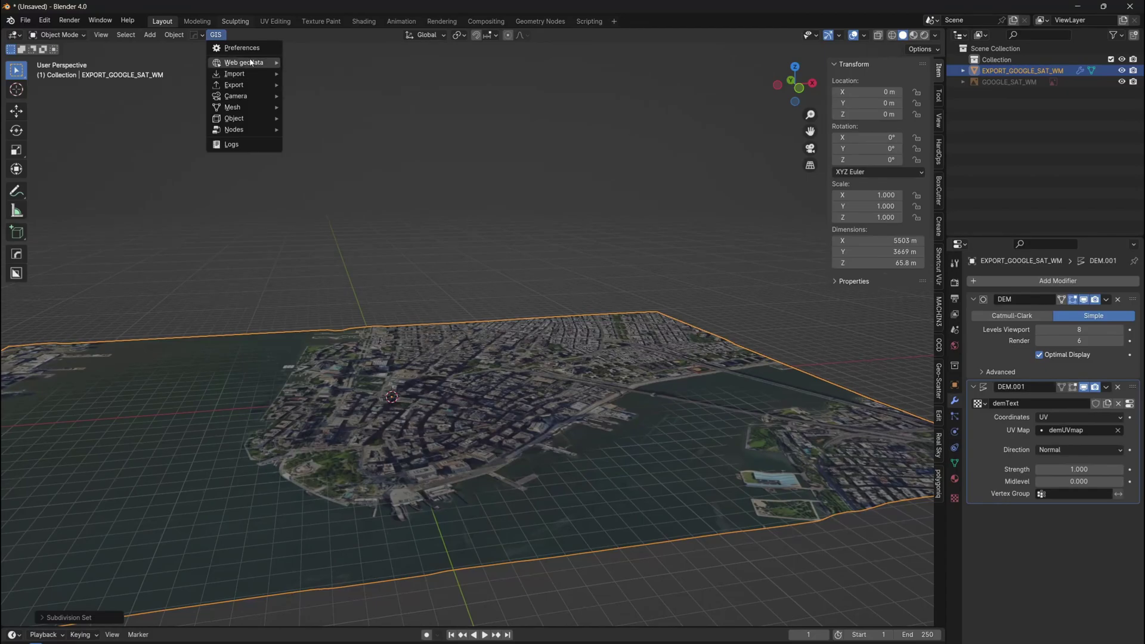
{"action": "left_click", "coordinate": [301, 73]}
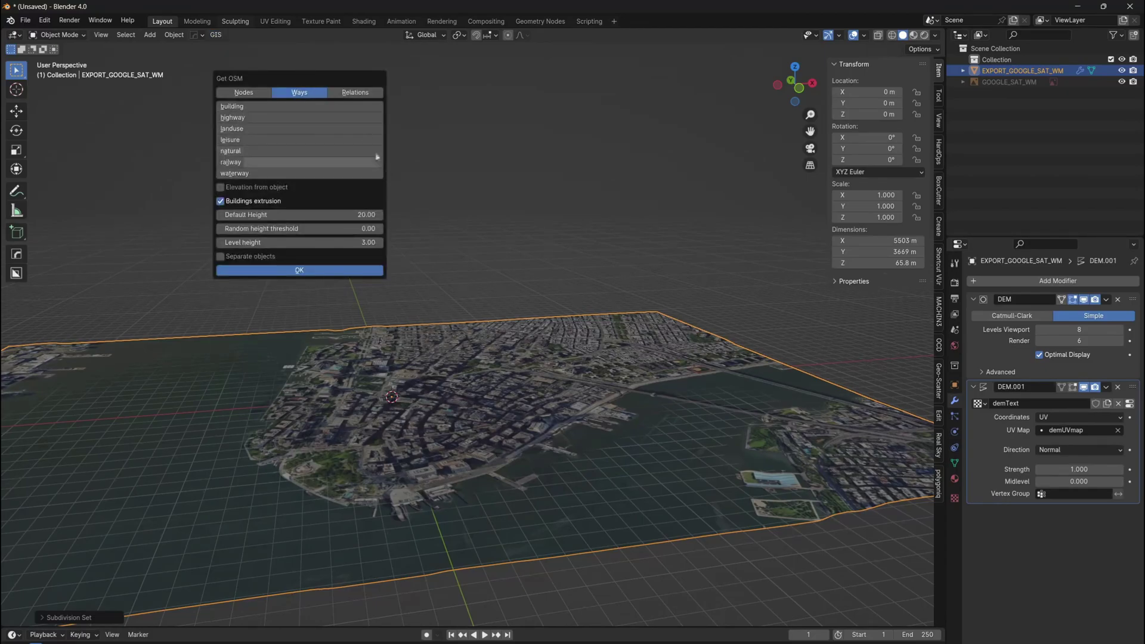
{"action": "left_click_drag", "start_coordinate": [238, 106], "coordinate": [239, 173]}
{"action": "left_click", "coordinate": [220, 188]}
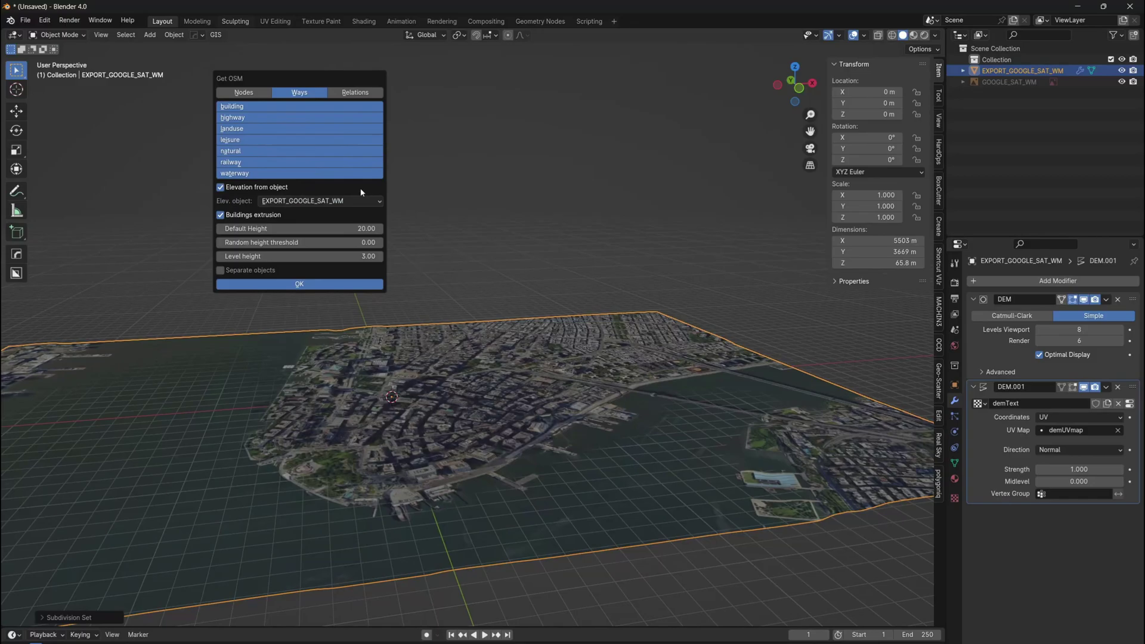
{"action": "left_click", "coordinate": [280, 287]}
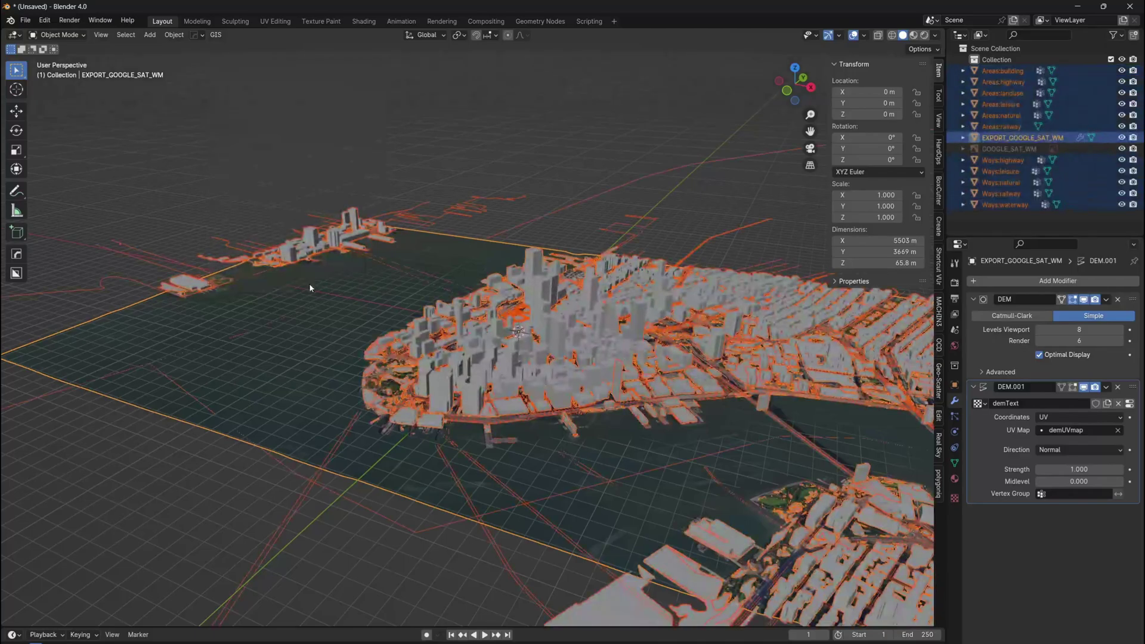
Deselect the imported OSM objects and zoom in on the downtown buildings
{"action": "left_click", "coordinate": [309, 288]}
{"action": "middle_click_drag", "start_coordinate": [309, 288], "coordinate": [408, 272]}
{"action": "scroll", "coordinate": [722, 391], "scroll_direction": "up", "scroll_amount": 5}
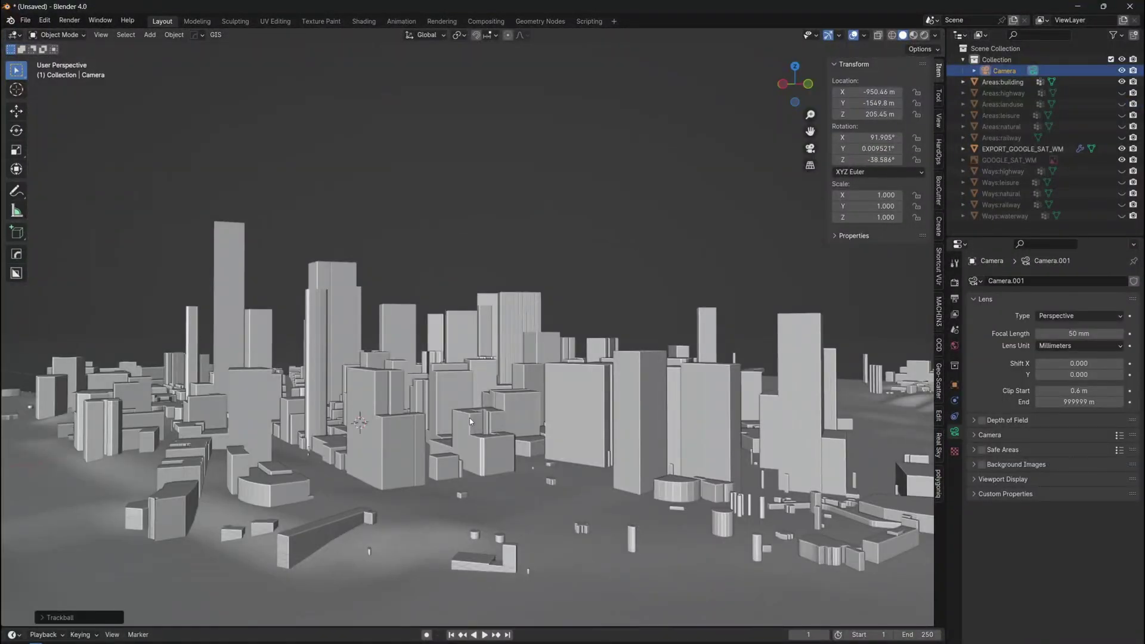
Align the camera to a ground-level skyline view at 64 mm focal length and dolly it back
{"action": "middle_click_drag", "start_coordinate": [470, 417], "coordinate": [547, 420]}
{"action": "key", "text": "ctrl+alt+KP_0"}
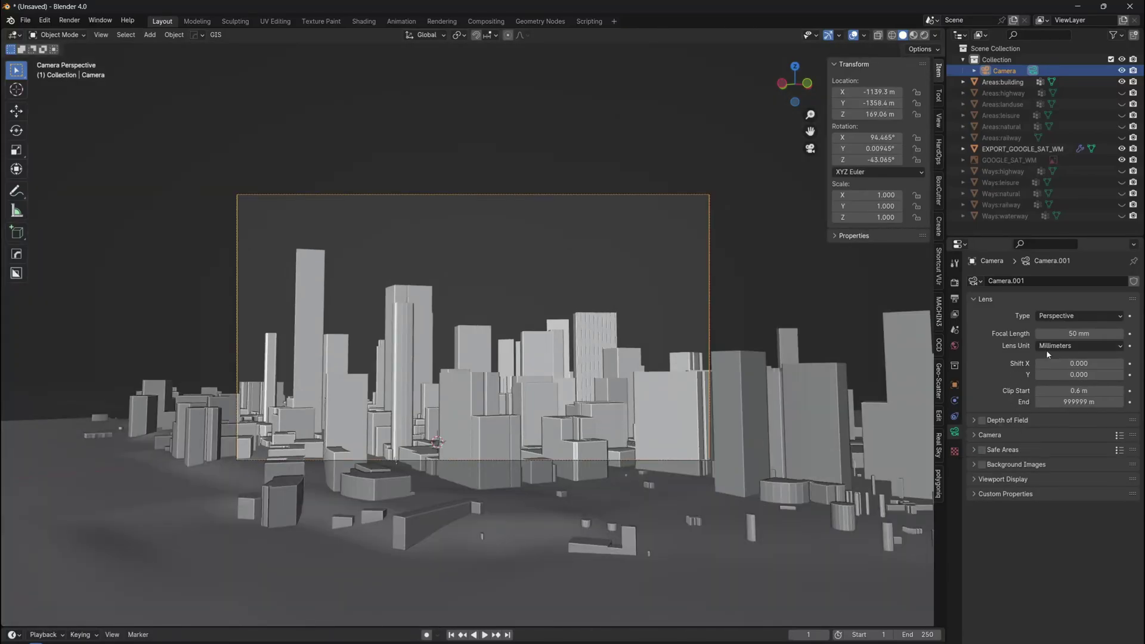
{"action": "mouse_move", "coordinate": [1080, 334]}
{"action": "left_mouse_down"}
{"action": "mouse_move", "coordinate": [1122, 334]}
{"action": "mouse_move", "coordinate": [1068, 333]}
{"action": "left_mouse_up"}
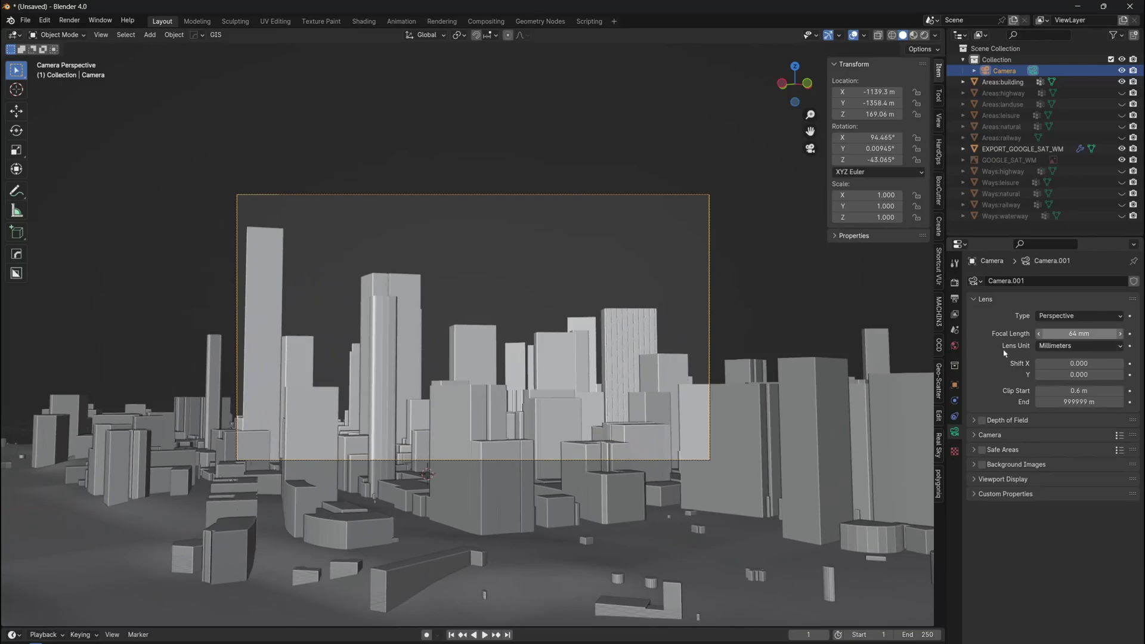
{"action": "key", "text": "g"}
{"action": "key", "text": "z"}
{"action": "key", "text": "z"}
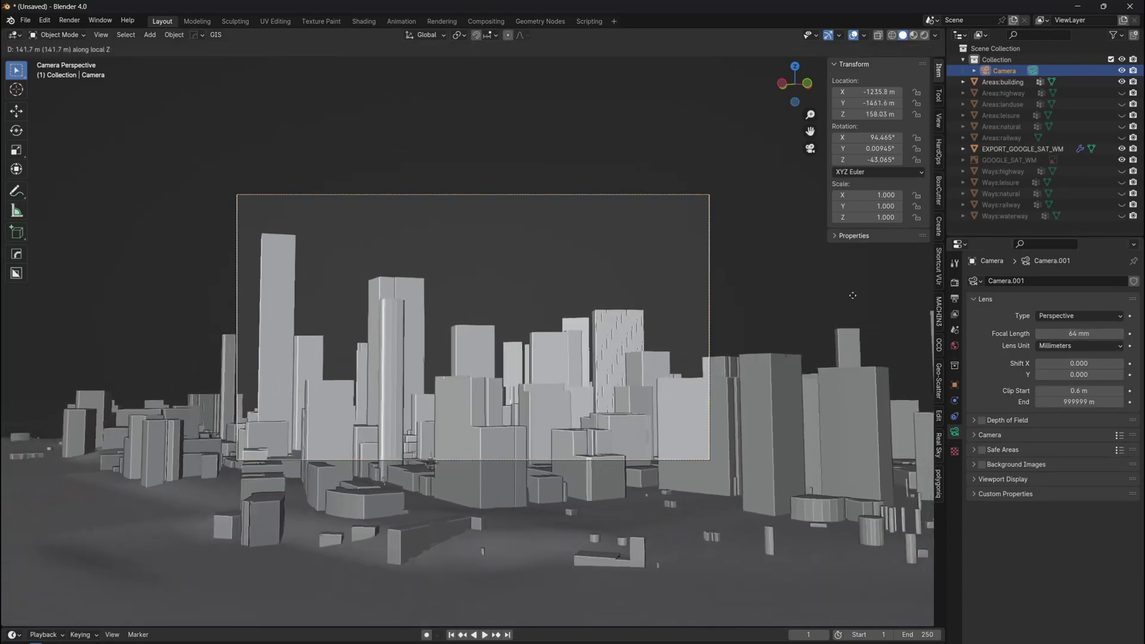
{"action": "left_click", "coordinate": [883, 573]}
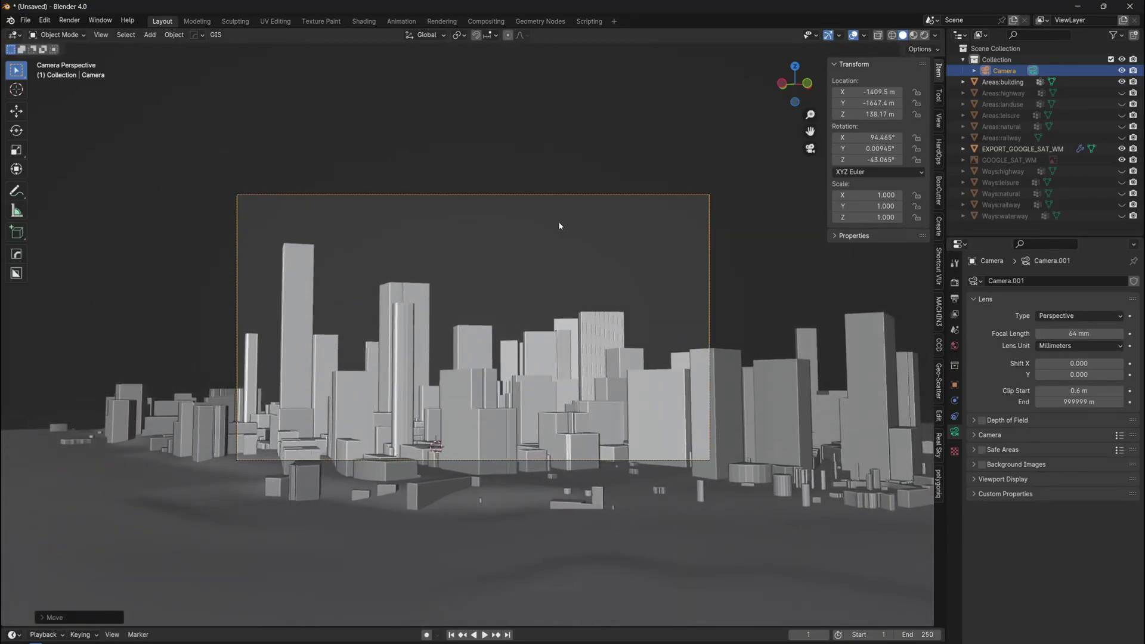
{"action": "left_click", "coordinate": [608, 110]}
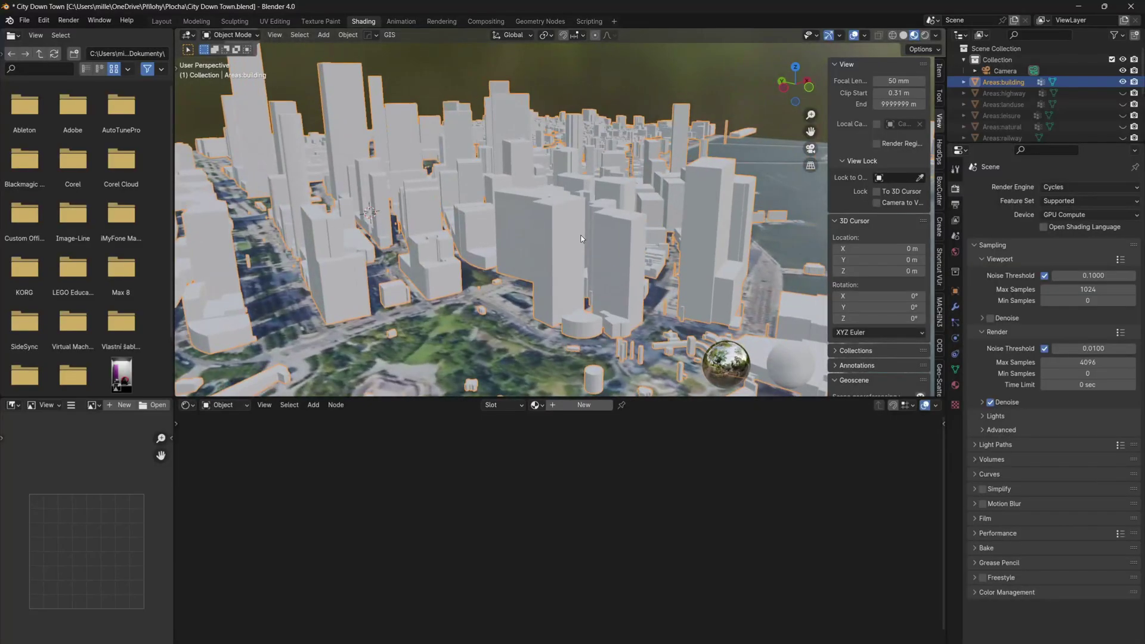
Assign the existing City material to the buildings mesh and wire its Brick Texture into the shader
{"action": "key", "text": "Tab"}
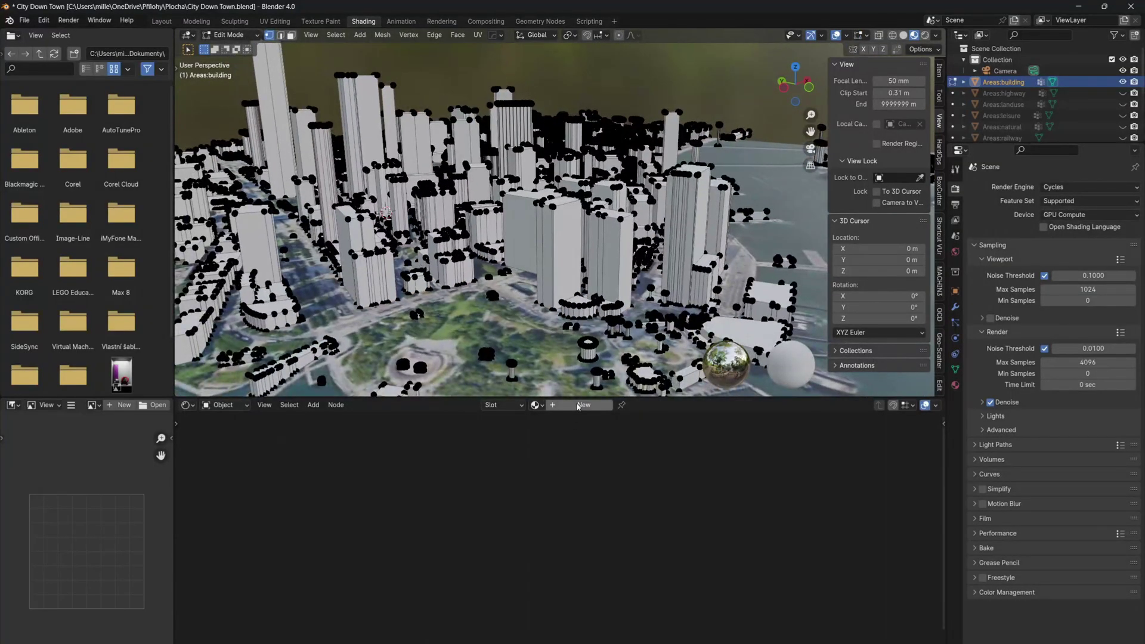
{"action": "left_click", "coordinate": [578, 406]}
{"action": "left_click", "coordinate": [519, 405]}
{"action": "left_click", "coordinate": [591, 462]}
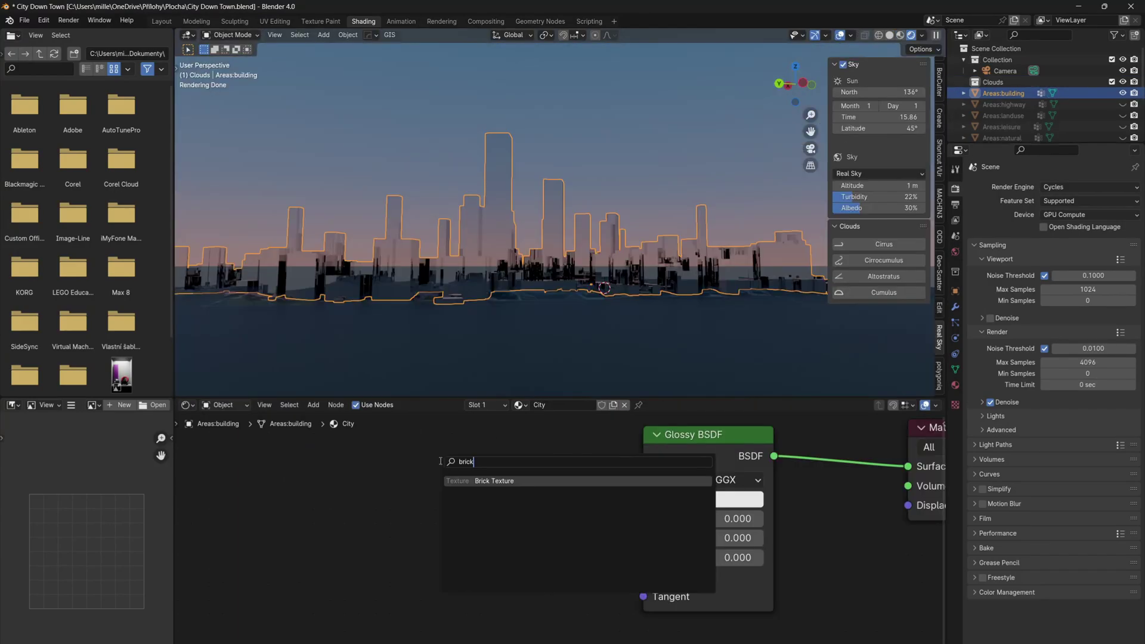
{"action": "left_click_drag", "start_coordinate": [646, 636], "coordinate": [680, 583]}
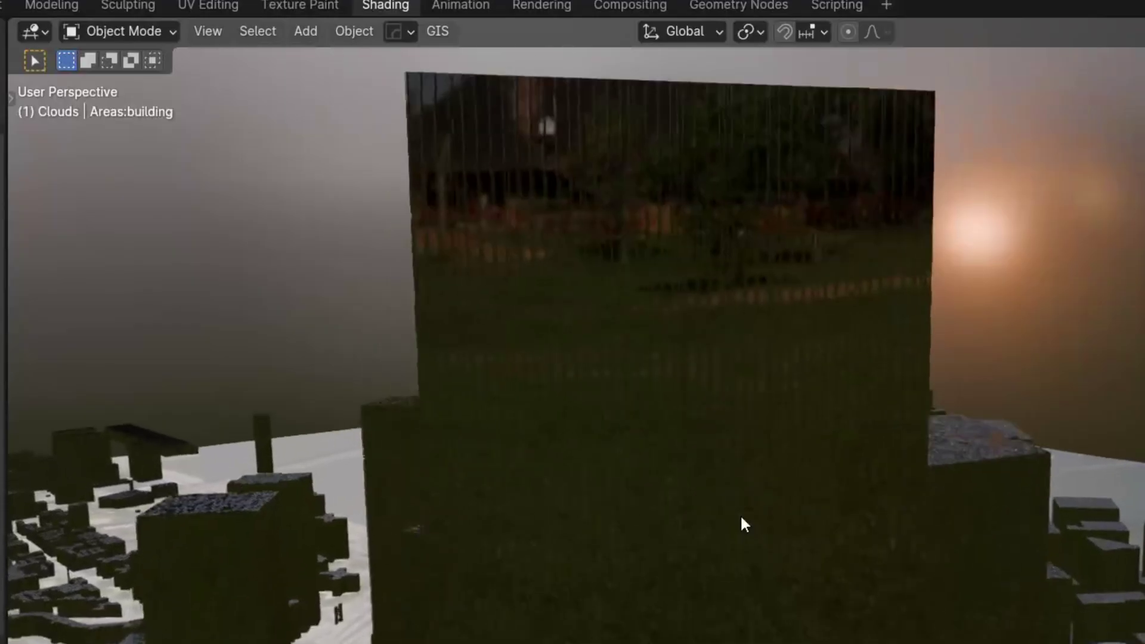
Add a plain axes Empty to the scene and scale it up
{"action": "scroll", "coordinate": [541, 275], "scroll_direction": "up", "scroll_amount": 5}
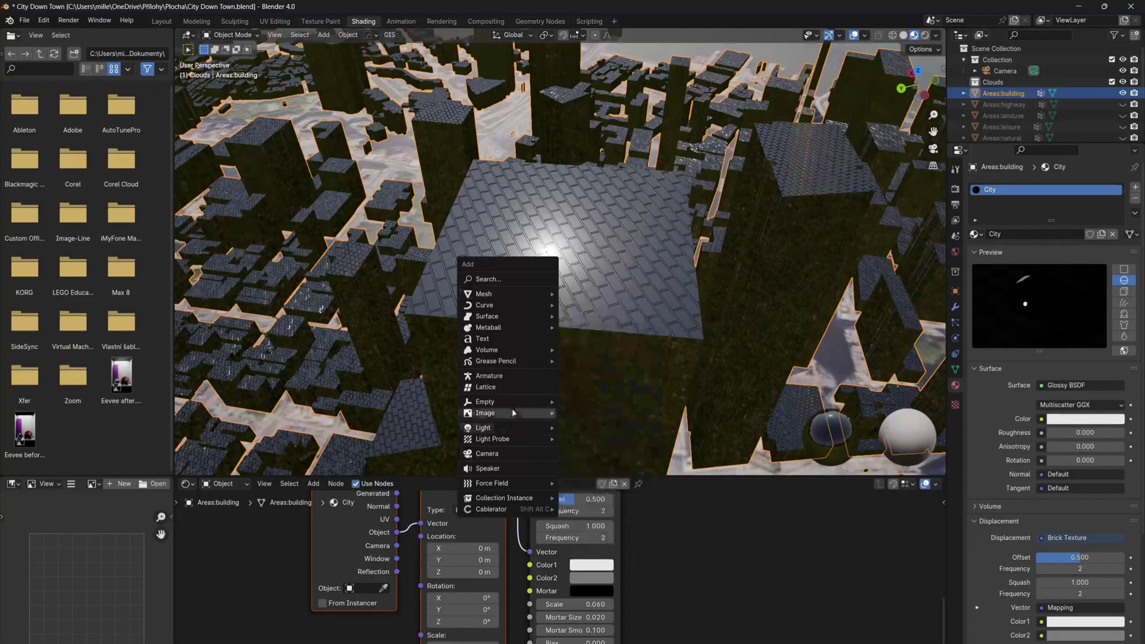
{"action": "mouse_move", "coordinate": [516, 399]}
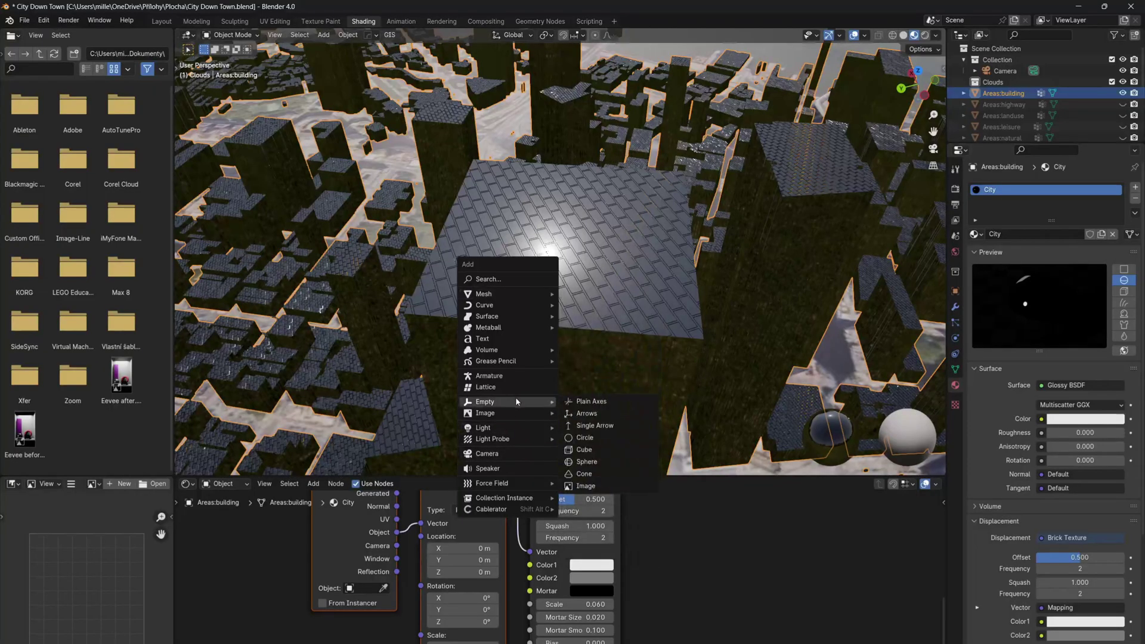
{"action": "left_click", "coordinate": [568, 402]}
{"action": "key", "text": "s"}
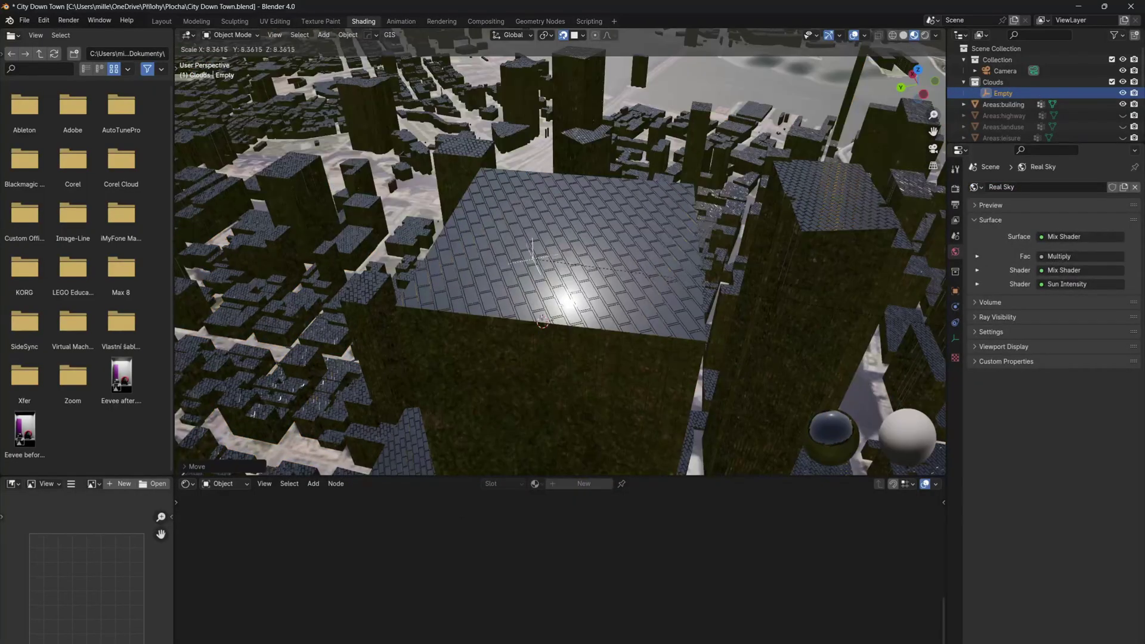
{"action": "left_click", "coordinate": [792, 381]}
Project the brick texture from the Empty and rotate the Empty 90° about X
{"action": "left_click", "coordinate": [659, 342]}
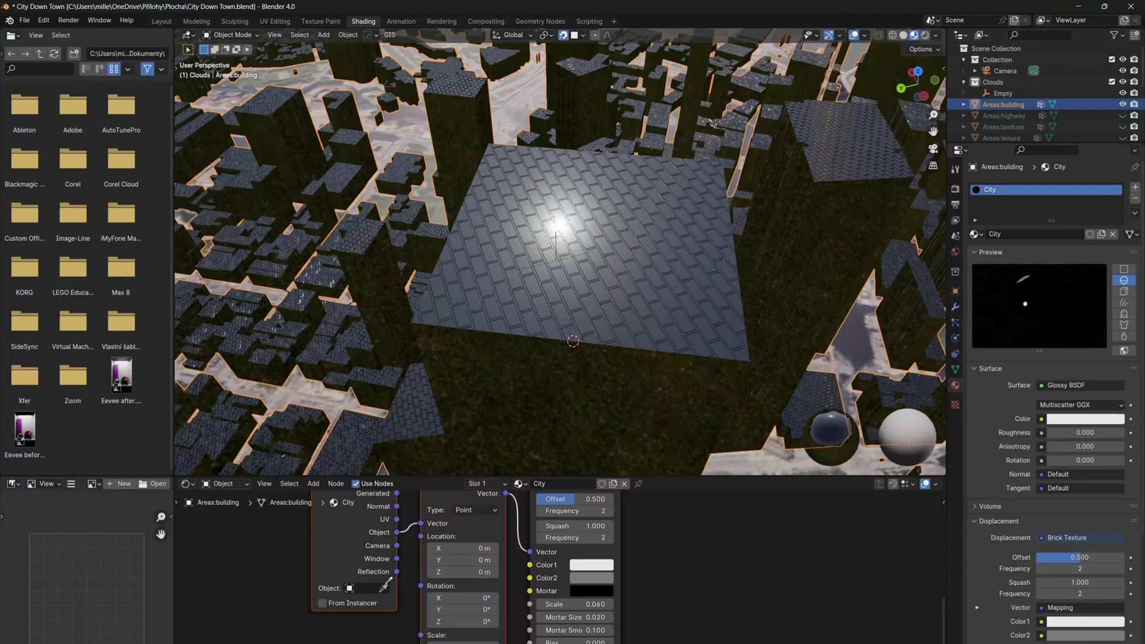
{"action": "left_click", "coordinate": [559, 232]}
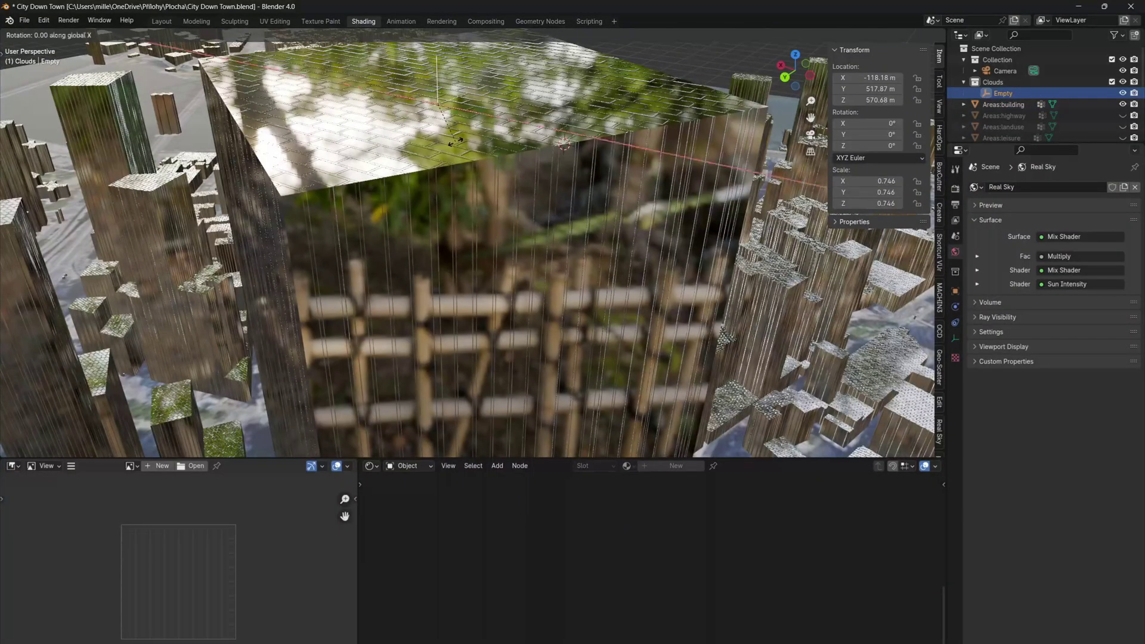
{"action": "type", "text": "90"}
{"action": "key", "text": "Return"}
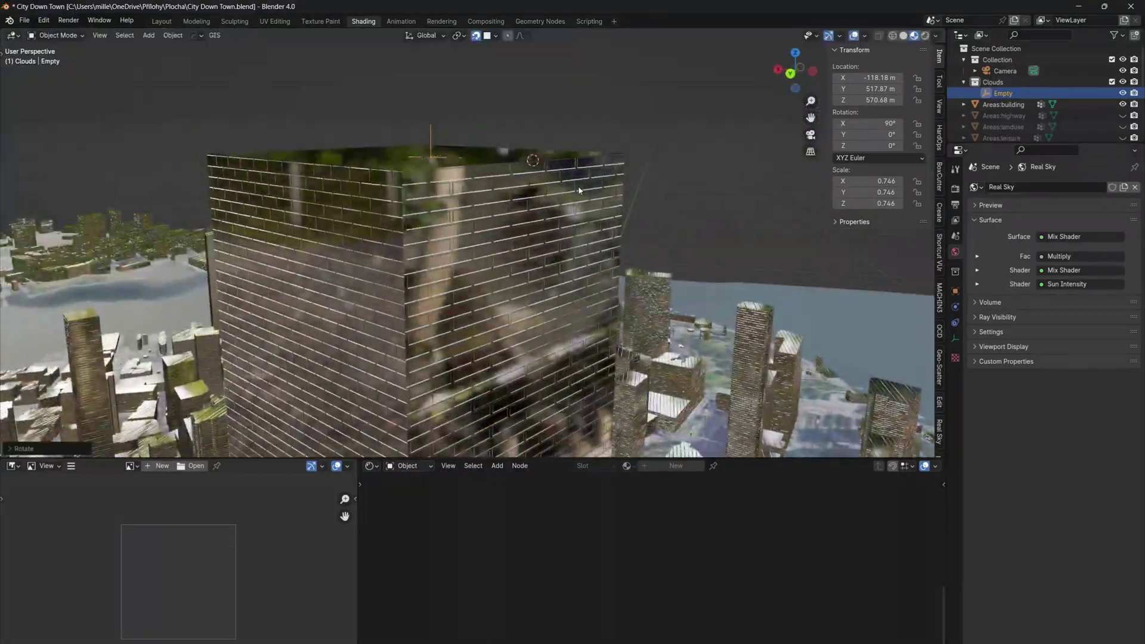
{"action": "key", "text": "r"}
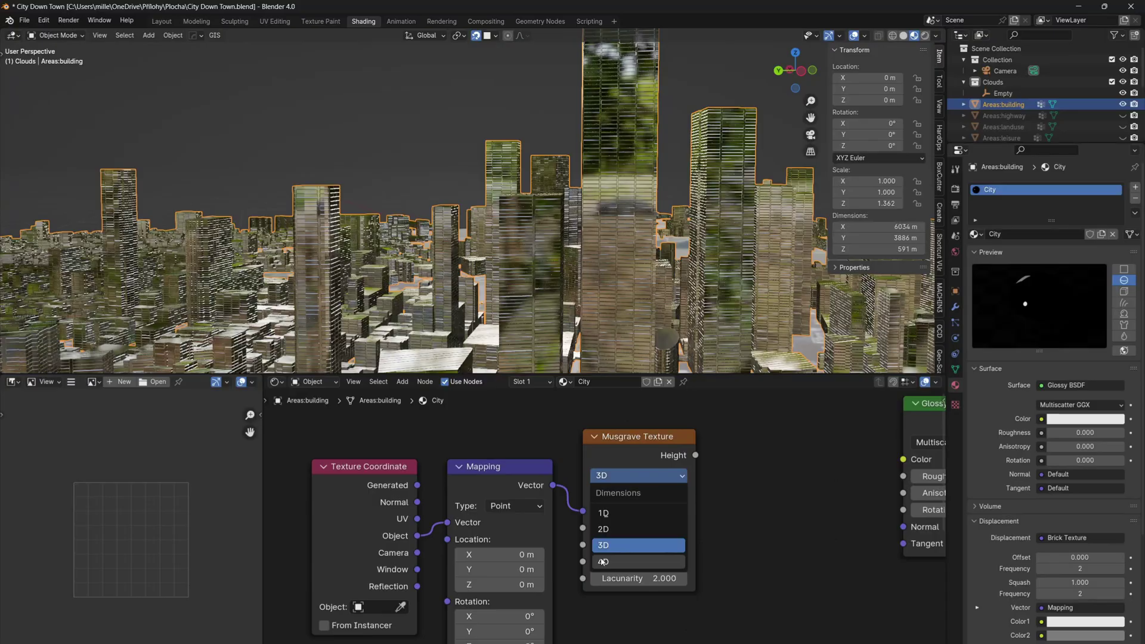
Link the Bump normal into the Glossy BSDF normal and set bump strength to 0.087
{"action": "left_click", "coordinate": [598, 559]}
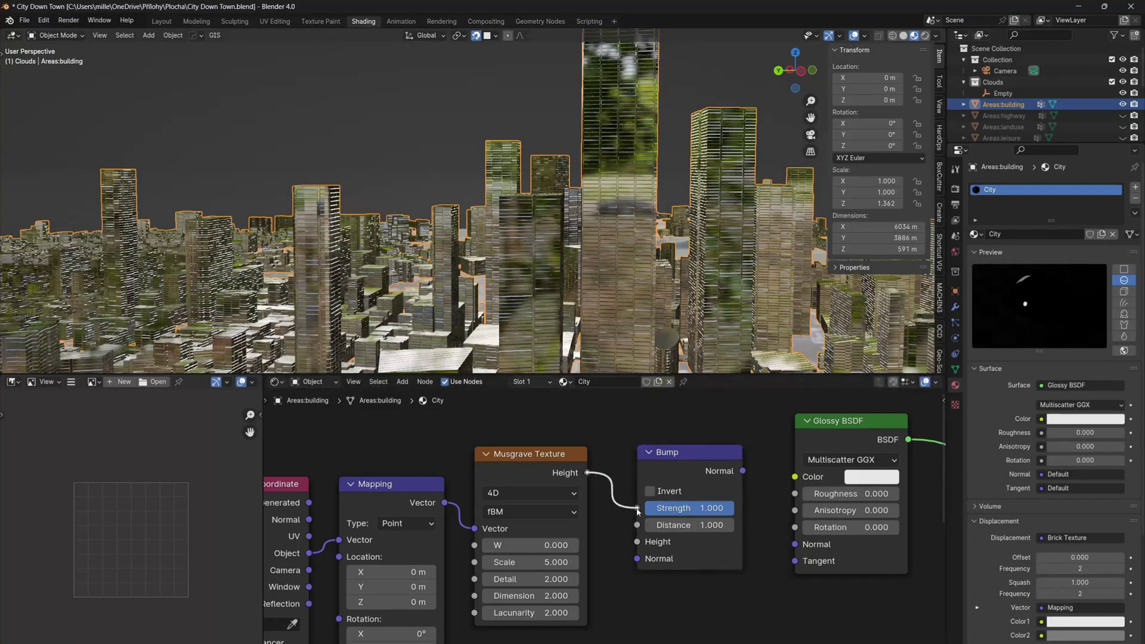
{"action": "left_click_drag", "start_coordinate": [614, 481], "coordinate": [666, 540]}
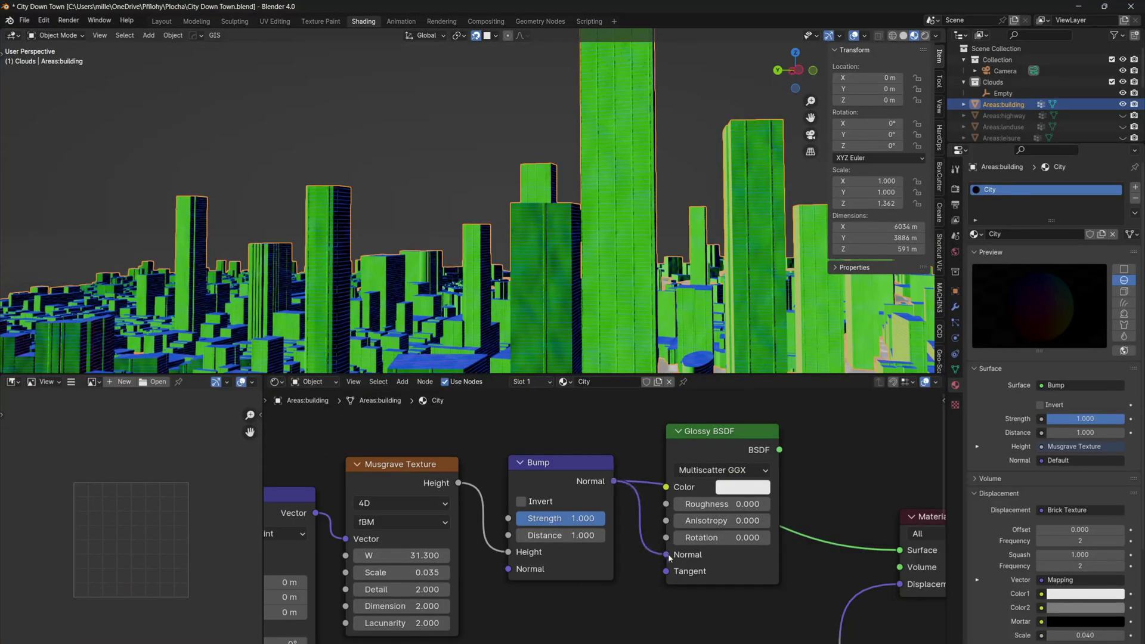
{"action": "left_click_drag", "start_coordinate": [670, 557], "coordinate": [667, 555]}
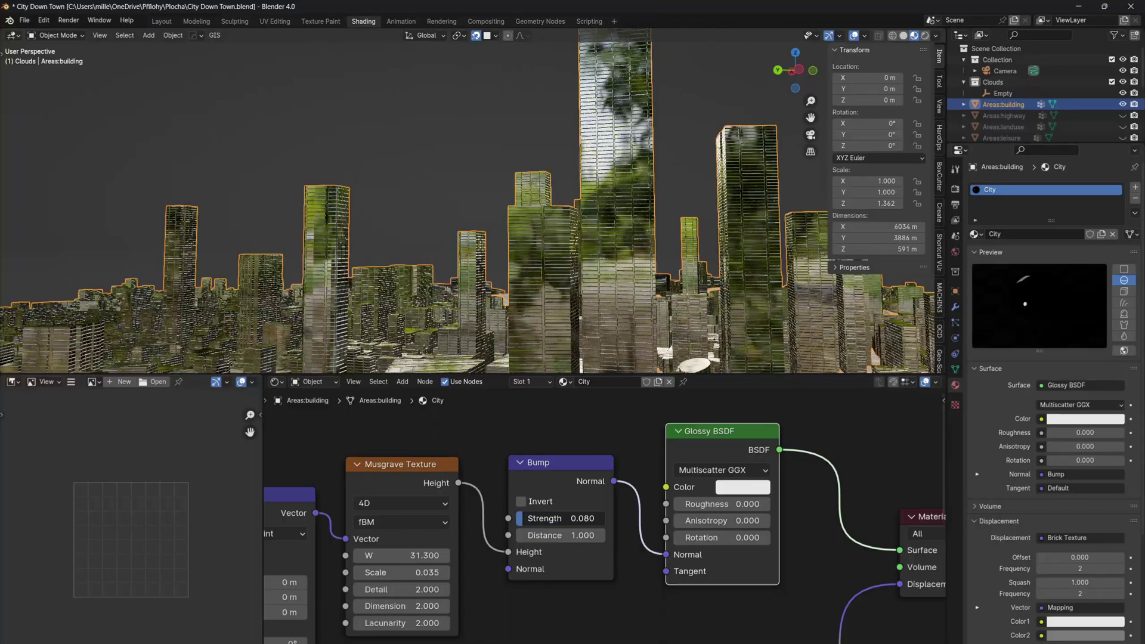
{"action": "left_click_drag", "start_coordinate": [528, 519], "coordinate": [524, 520]}
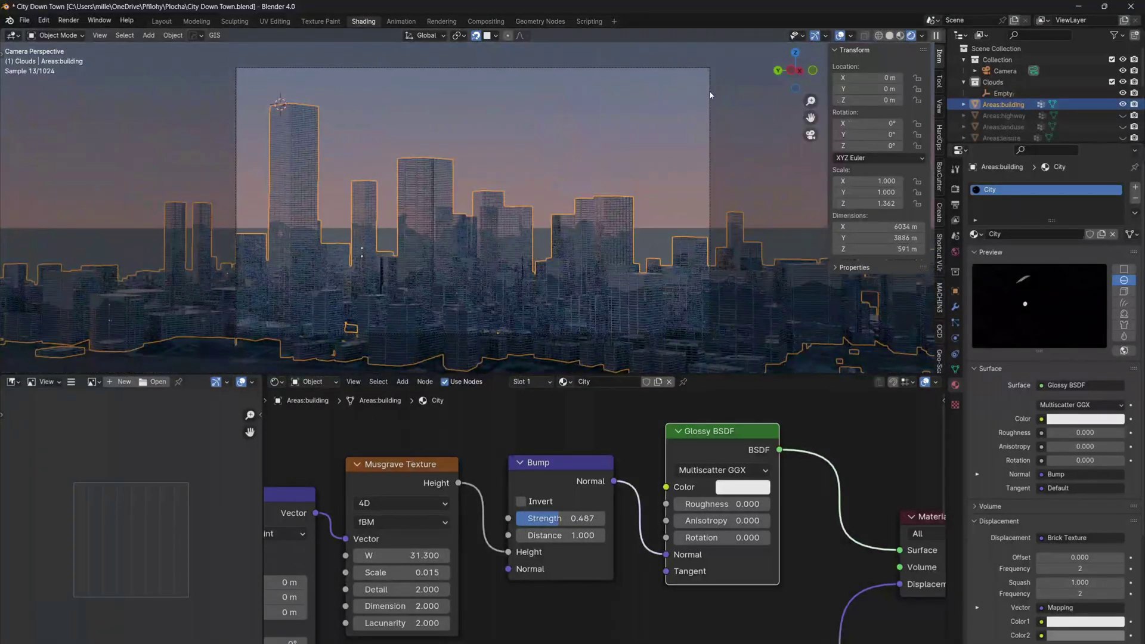
Keep the duplicated rooftop vertices, add an Instance on Points node, and feed it the Cube geometry
{"action": "left_click", "coordinate": [710, 94]}
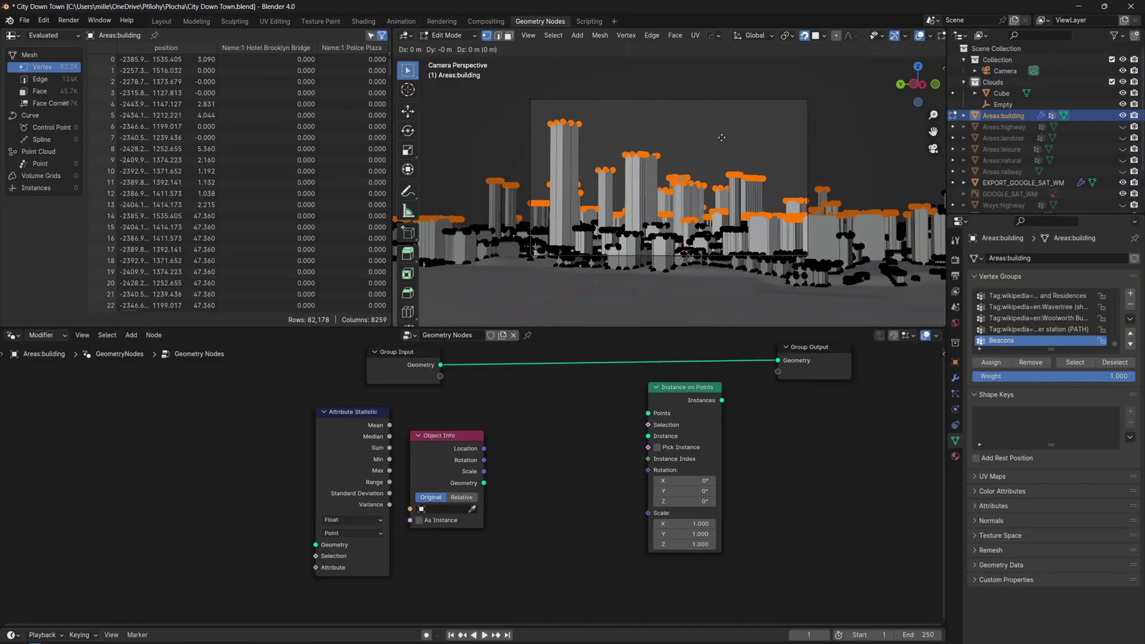
{"action": "key", "text": "Escape"}
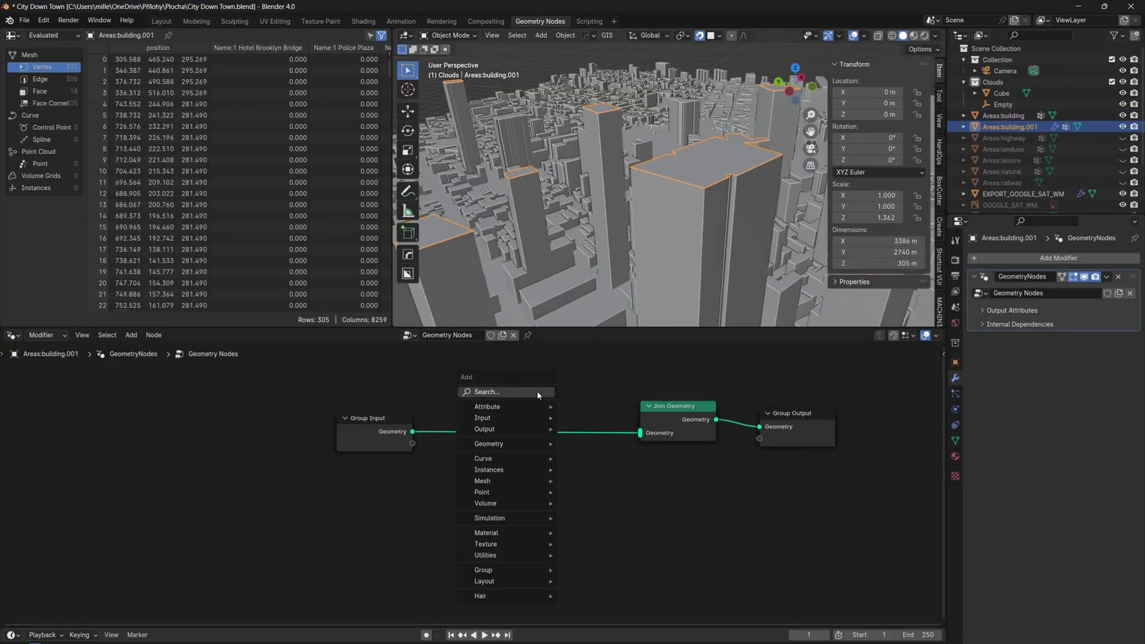
{"action": "left_click", "coordinate": [537, 391]}
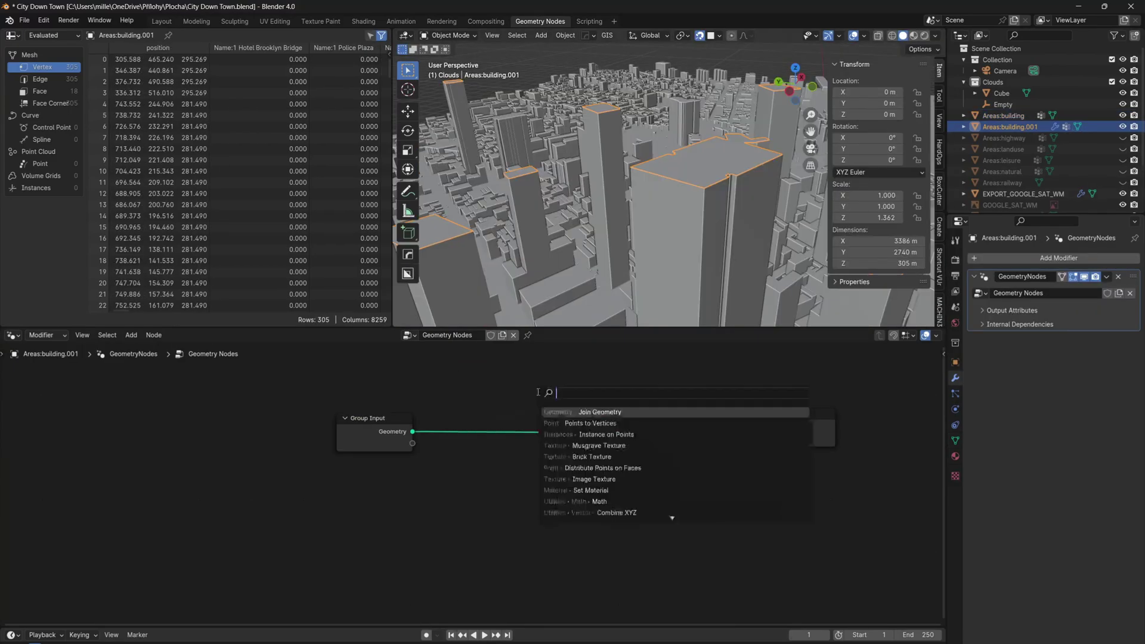
{"action": "type", "text": "INSTANCE ON"}
{"action": "key", "text": "Return"}
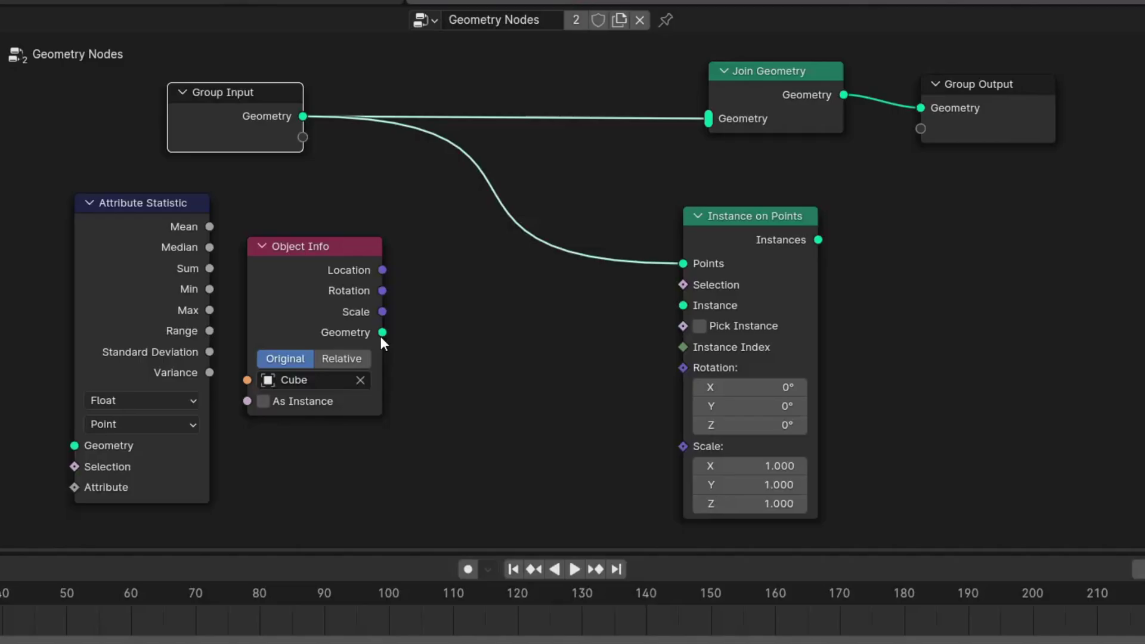
{"action": "left_click_drag", "start_coordinate": [380, 335], "coordinate": [678, 306]}
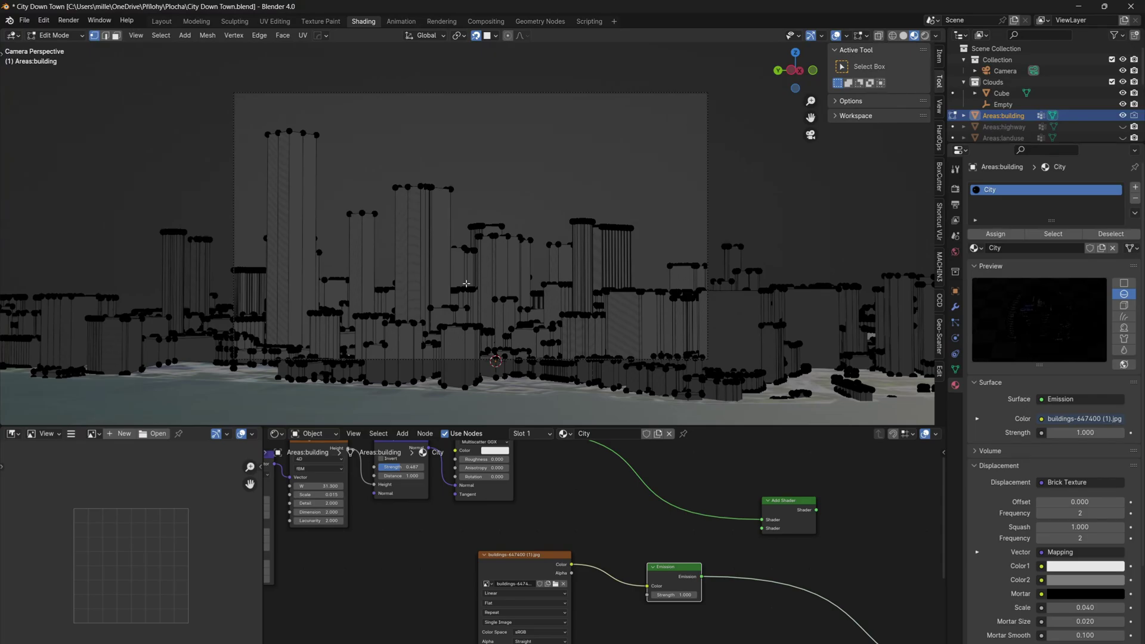
Switch to an orthographic front view of the skyline and UV-project all building geometry from view
{"action": "key", "text": "KP_0"}
{"action": "key", "text": "KP_5"}
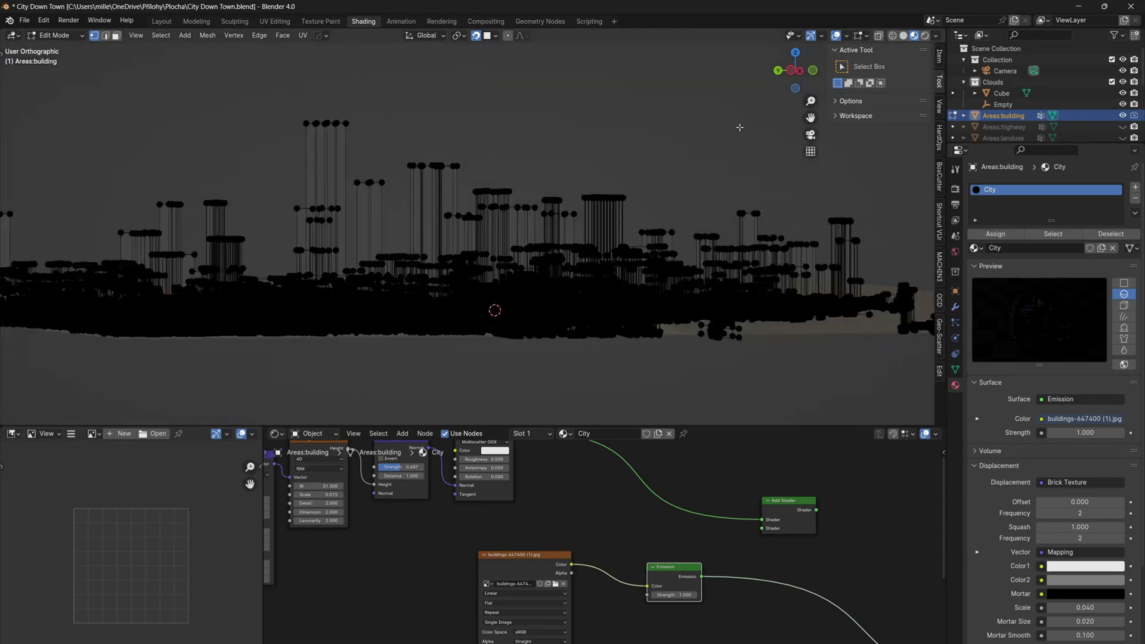
{"action": "left_click_drag", "start_coordinate": [791, 74], "coordinate": [791, 75]}
{"action": "key", "text": "a"}
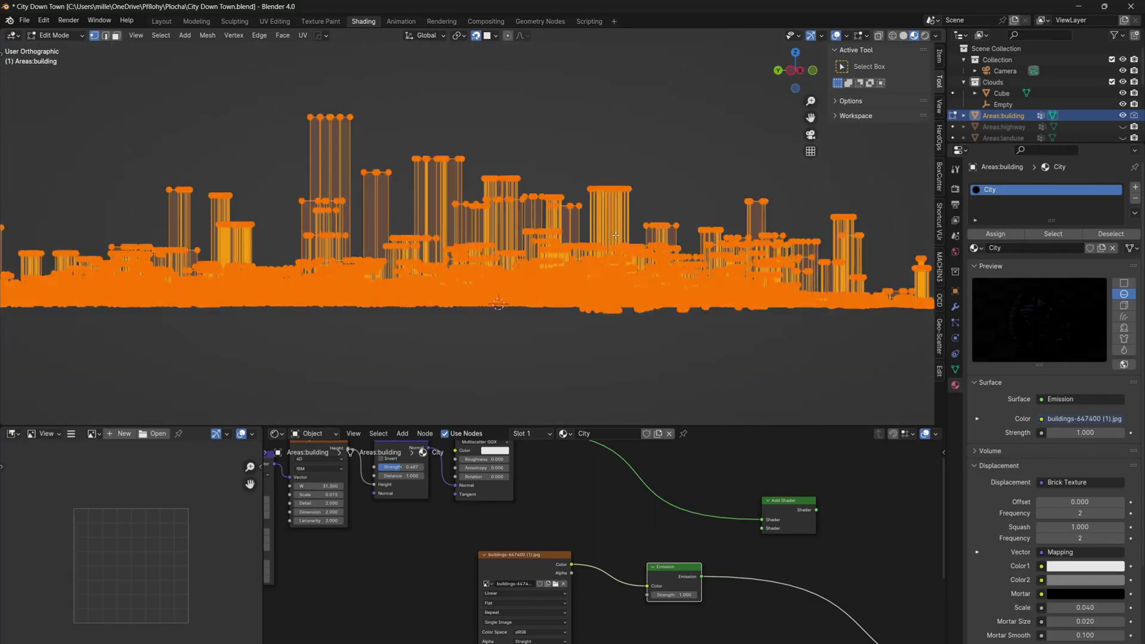
{"action": "key", "text": "u"}
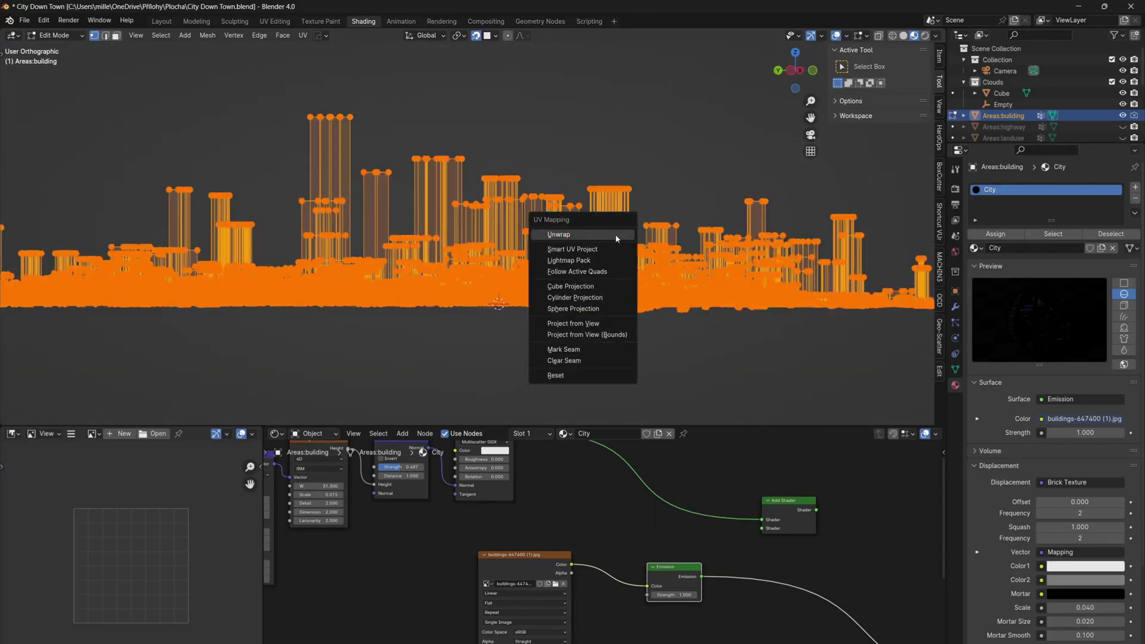
{"action": "left_click", "coordinate": [596, 325]}
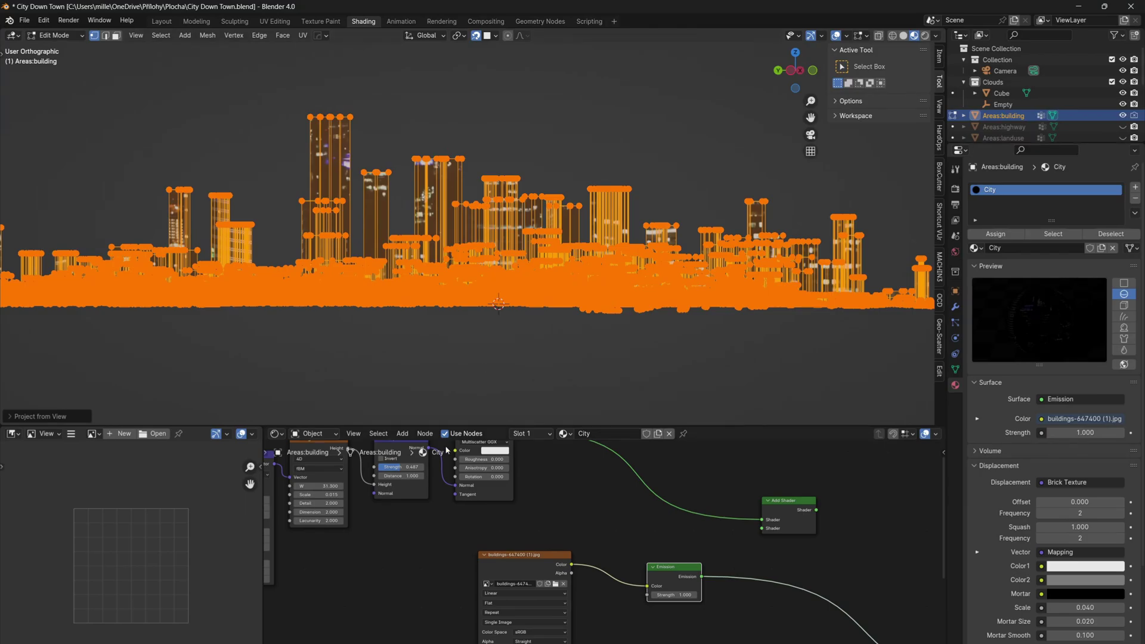
Change the left image area into the UV Editor
{"action": "scroll", "coordinate": [446, 451], "scroll_direction": "down", "scroll_amount": 2}
{"action": "left_click", "coordinate": [13, 434]}
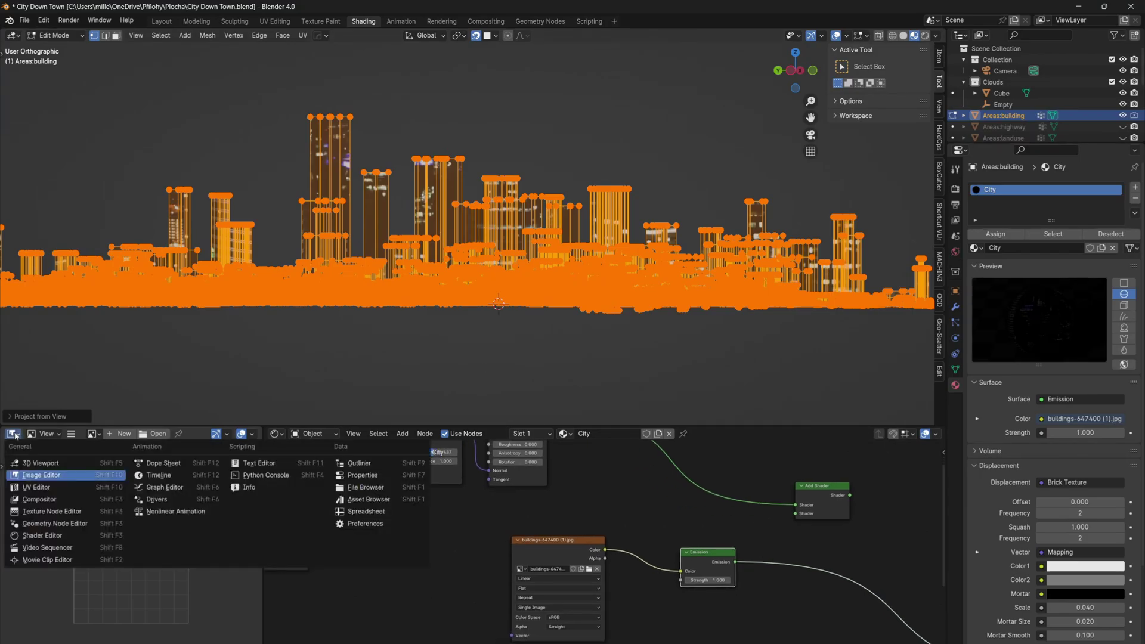
{"action": "left_click", "coordinate": [36, 487]}
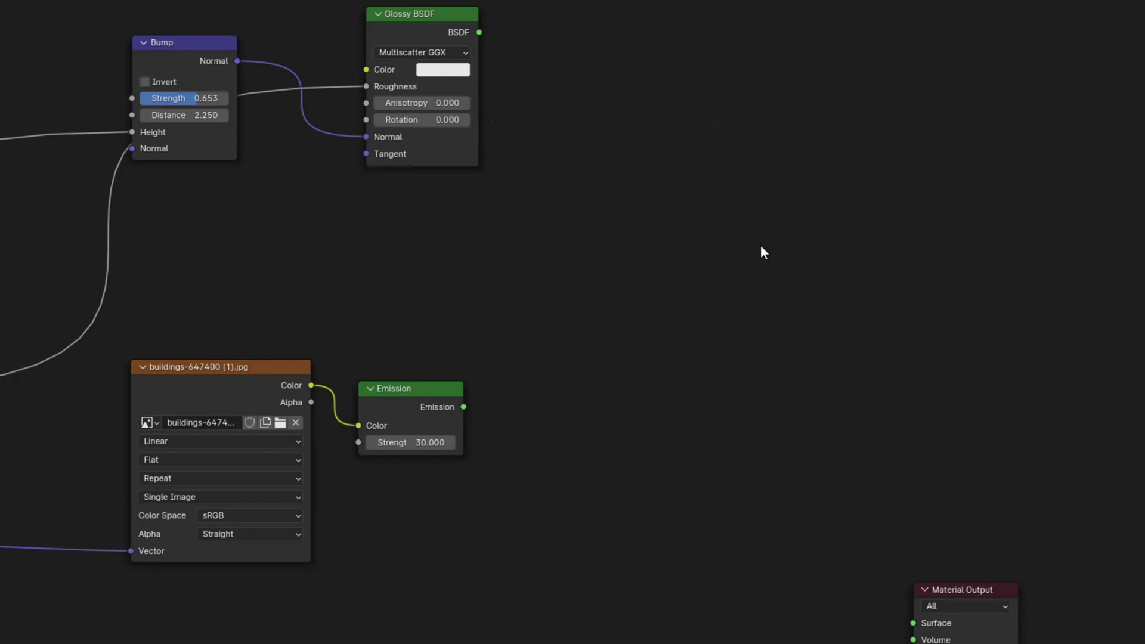
Add an Add Shader node to the City material's node tree
{"action": "key", "text": "shift+a"}
{"action": "type", "text": "add shade"}
{"action": "key", "text": "Return"}
{"action": "left_click", "coordinate": [610, 223]}
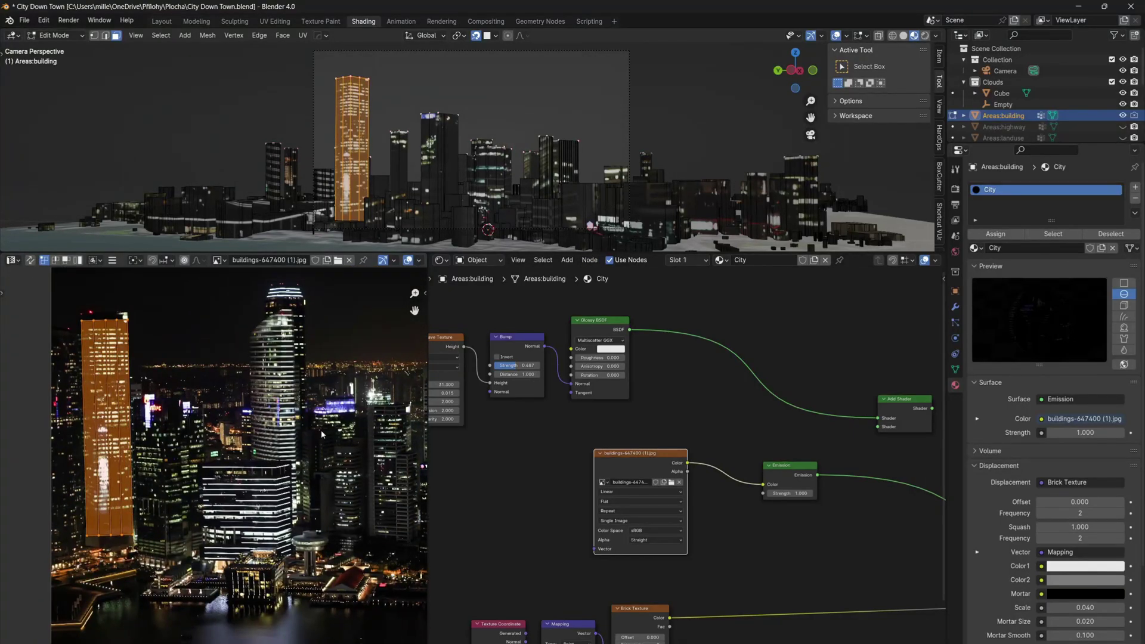
Unwrap the selected building faces and scale their UV island down to about 0.81
{"action": "left_click", "coordinate": [408, 260]}
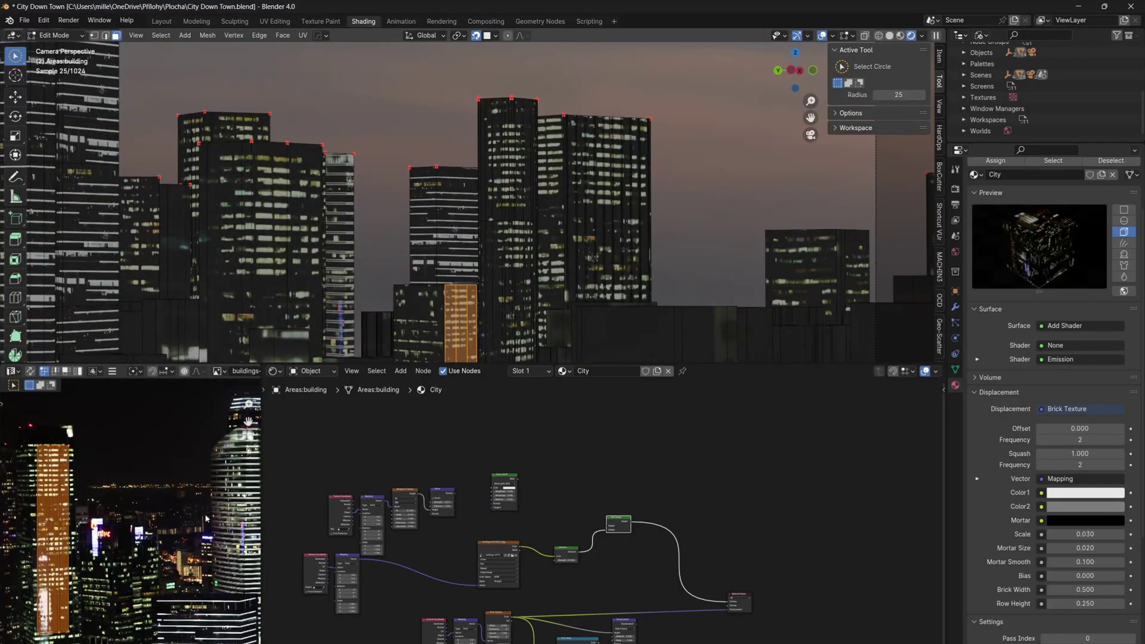
{"action": "key", "text": "u"}
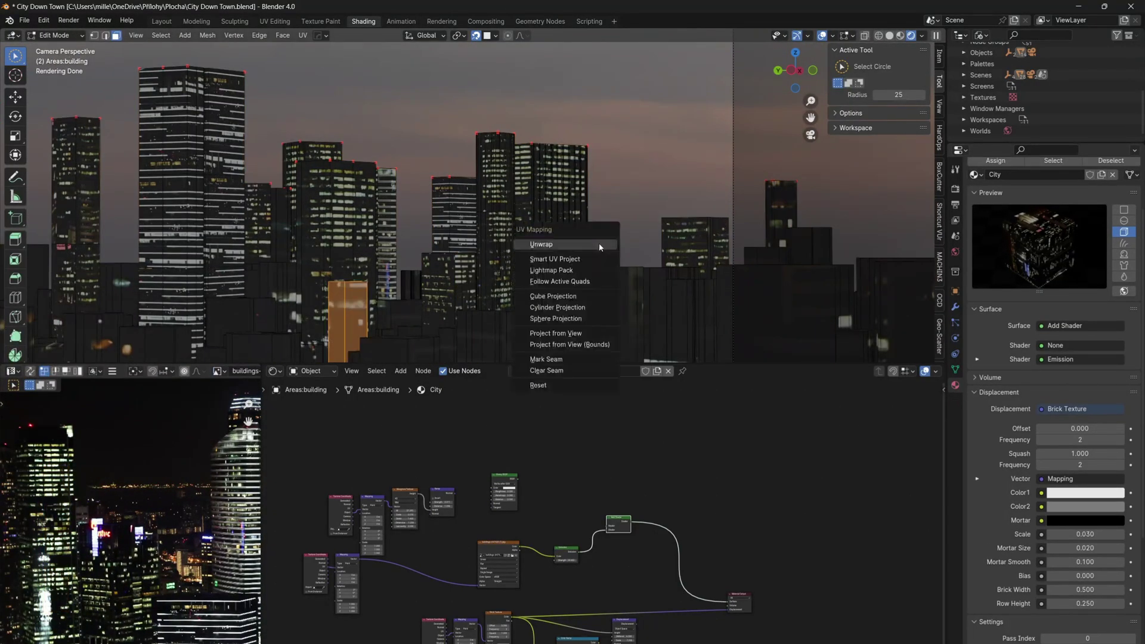
{"action": "left_click", "coordinate": [550, 358]}
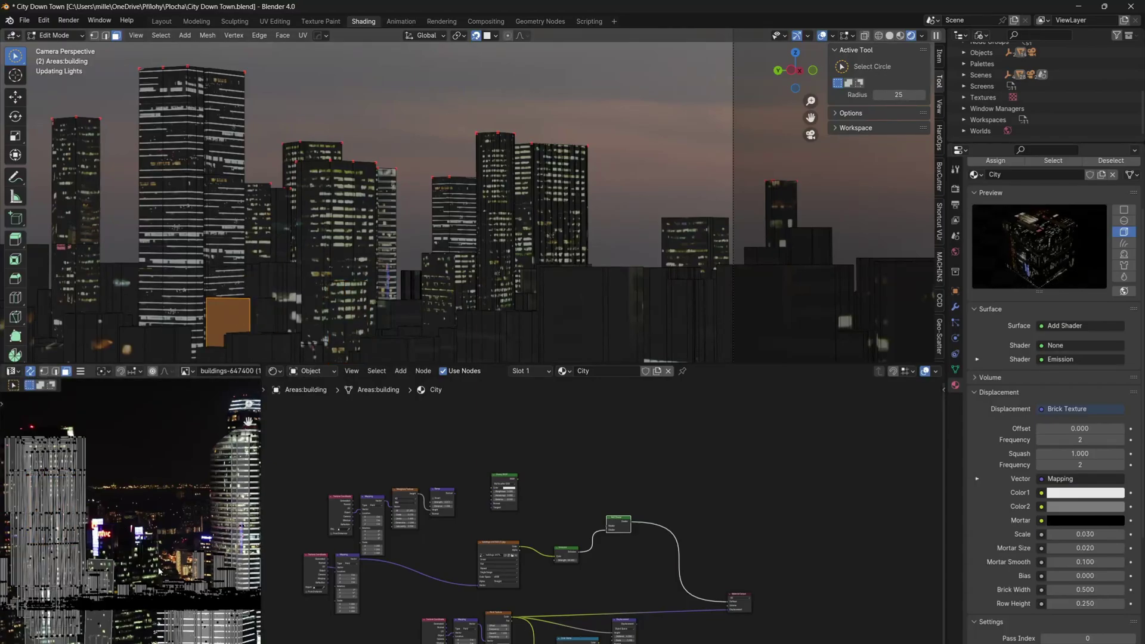
{"action": "key", "text": "s"}
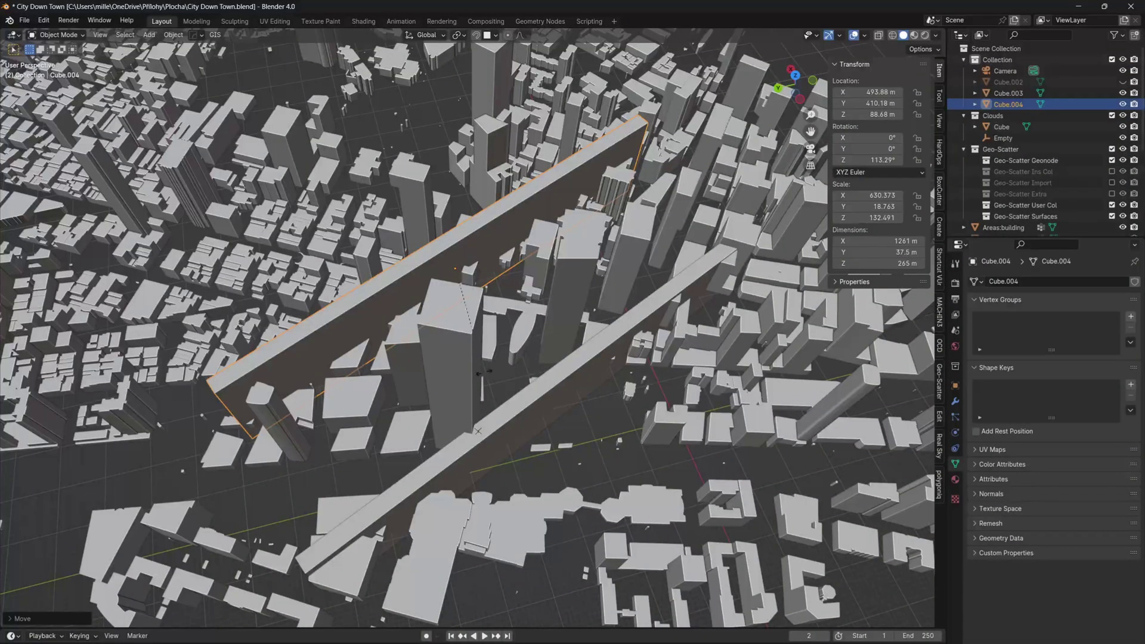
Rotate the long wall object about global Z, then select the leisure areas object
{"action": "key", "text": "r"}
{"action": "key", "text": "z"}
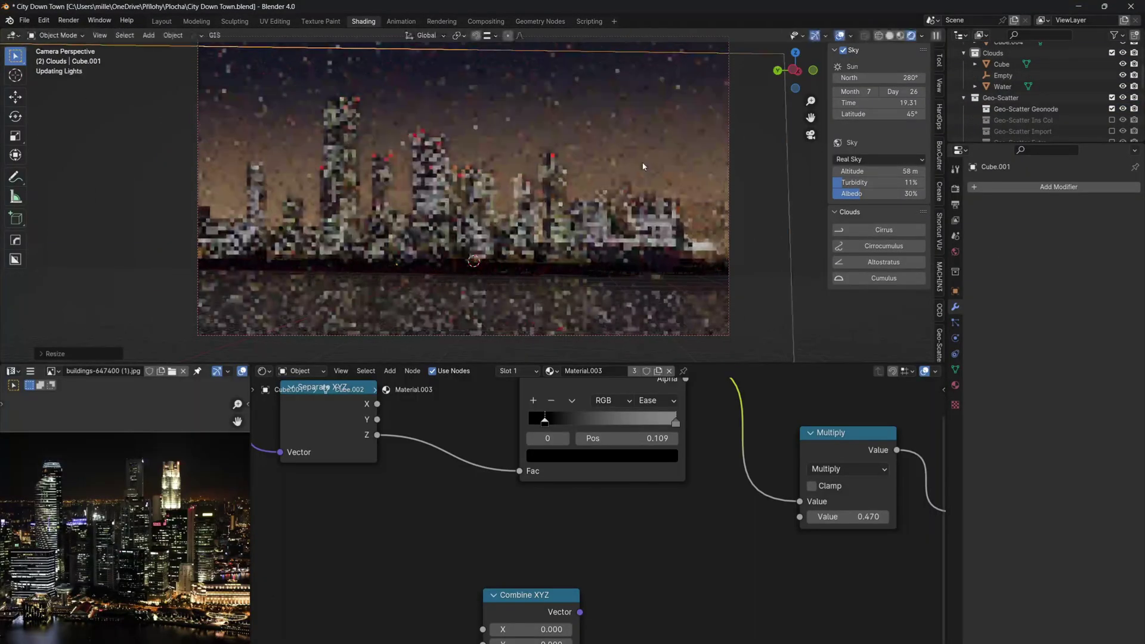
{"action": "left_click", "coordinate": [804, 284]}
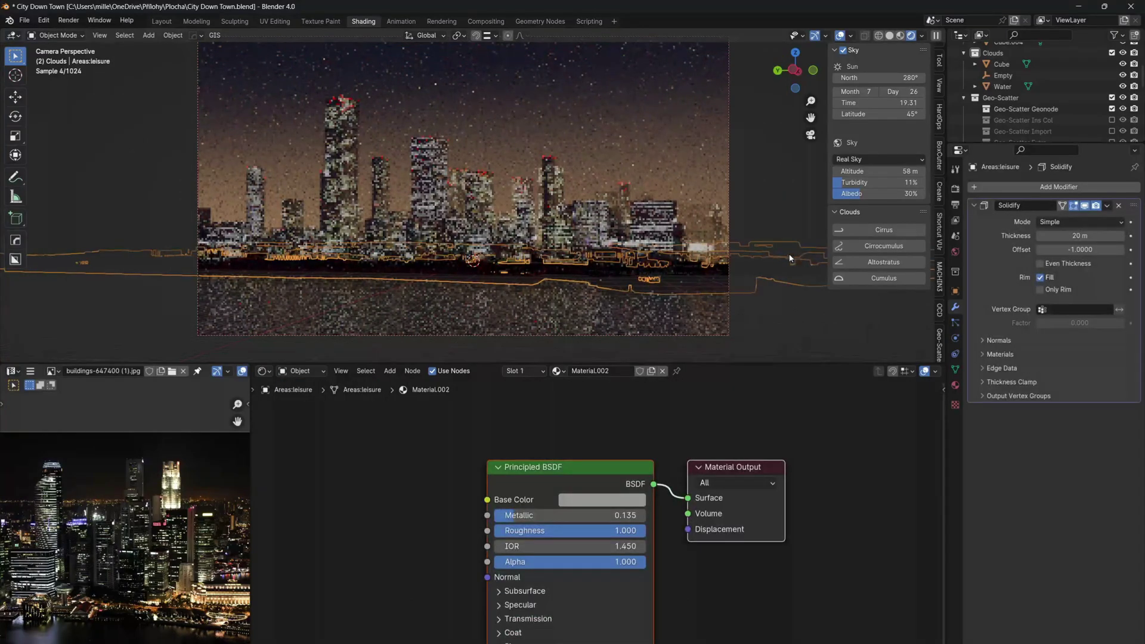